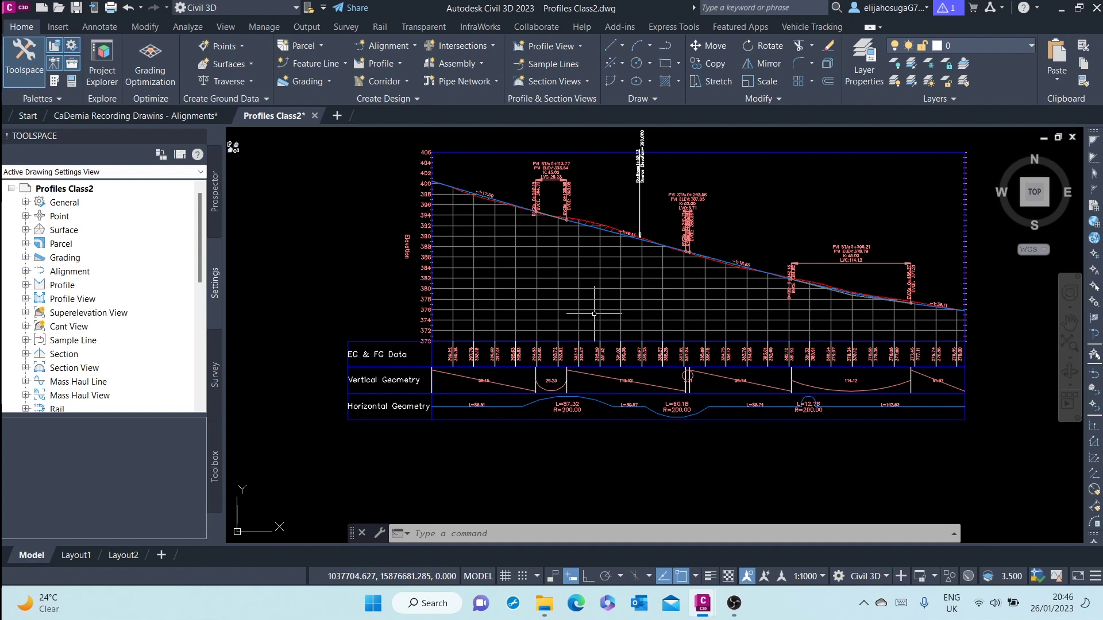
Pan and zoom around the Road A (1) profile view to inspect its title and grid
middle_drag(664, 285, 648, 325)
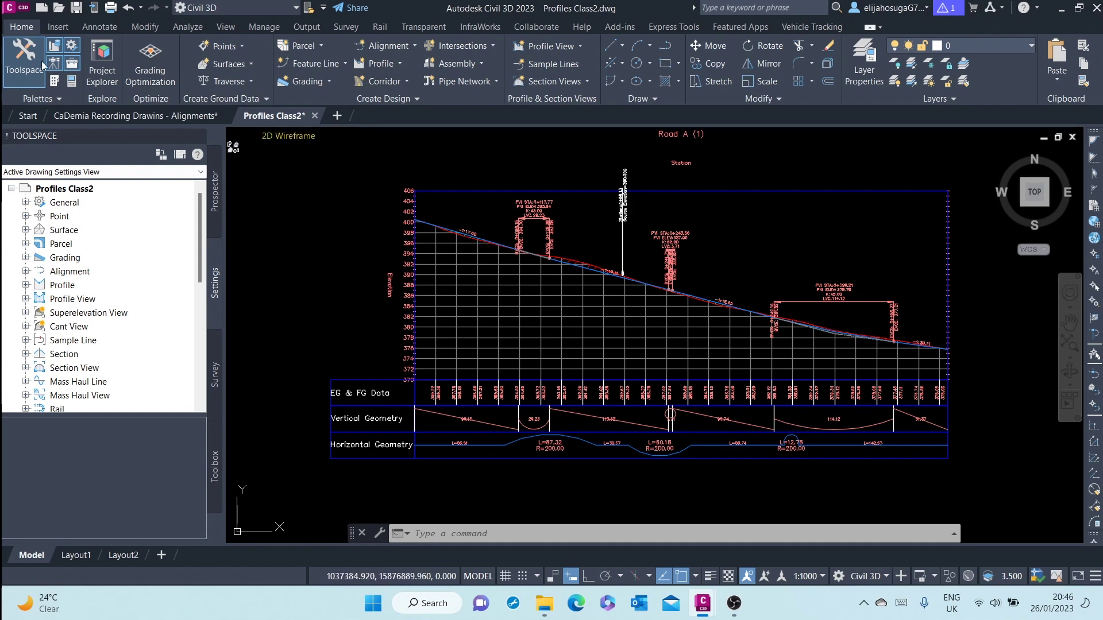
scroll(689, 362, up, 4)
scroll(613, 368, down, 2)
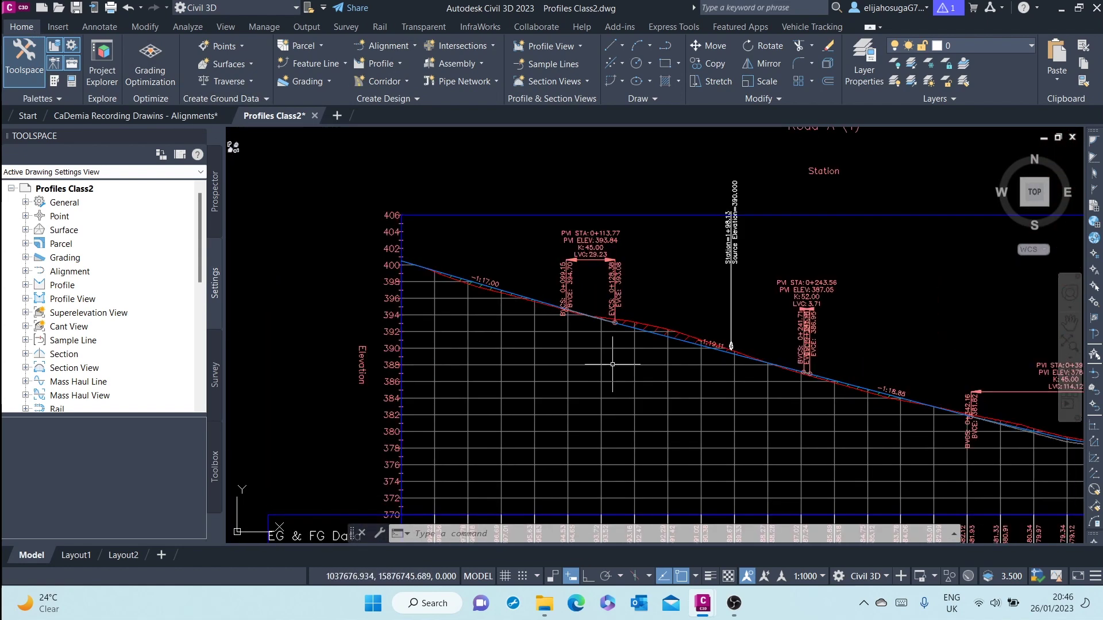
scroll(512, 290, up, 4)
scroll(485, 292, down, 2)
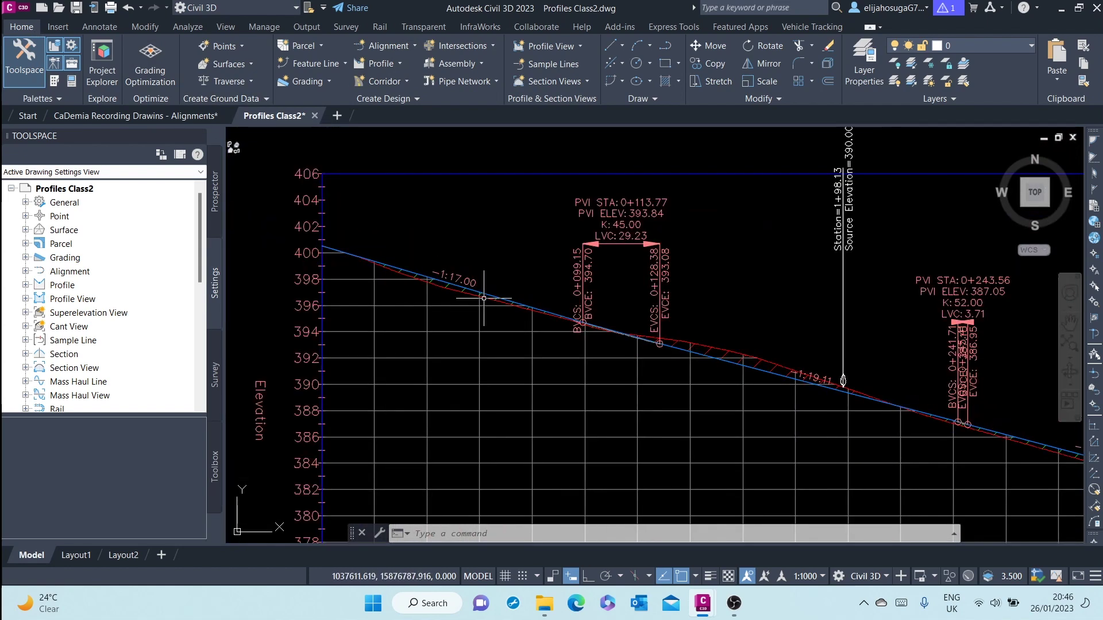
scroll(839, 477, down, 3)
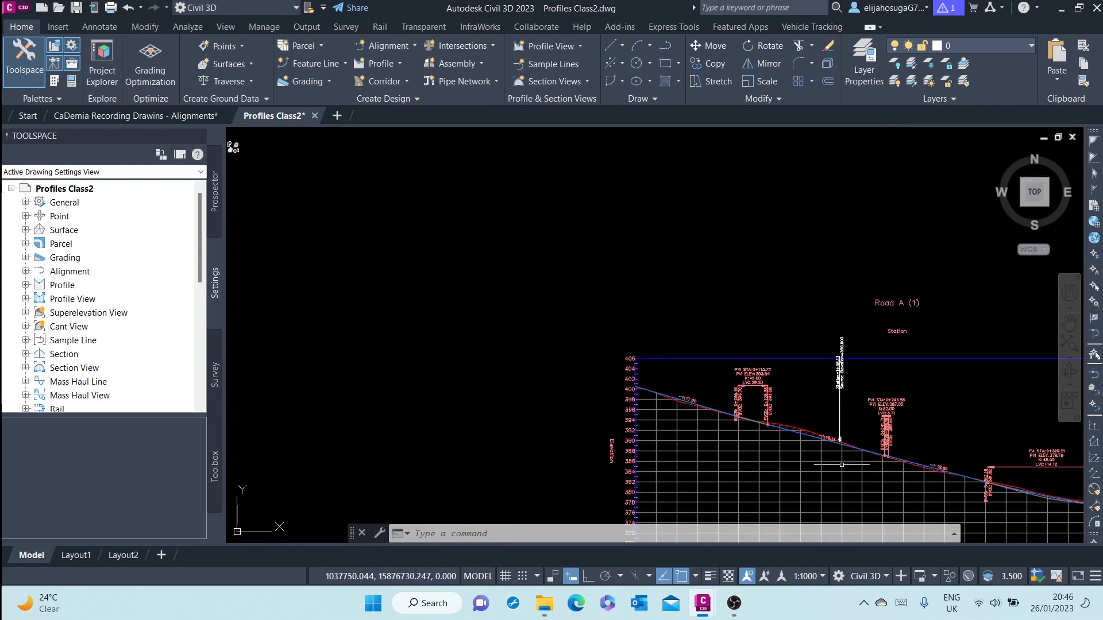
scroll(811, 398, up, 5)
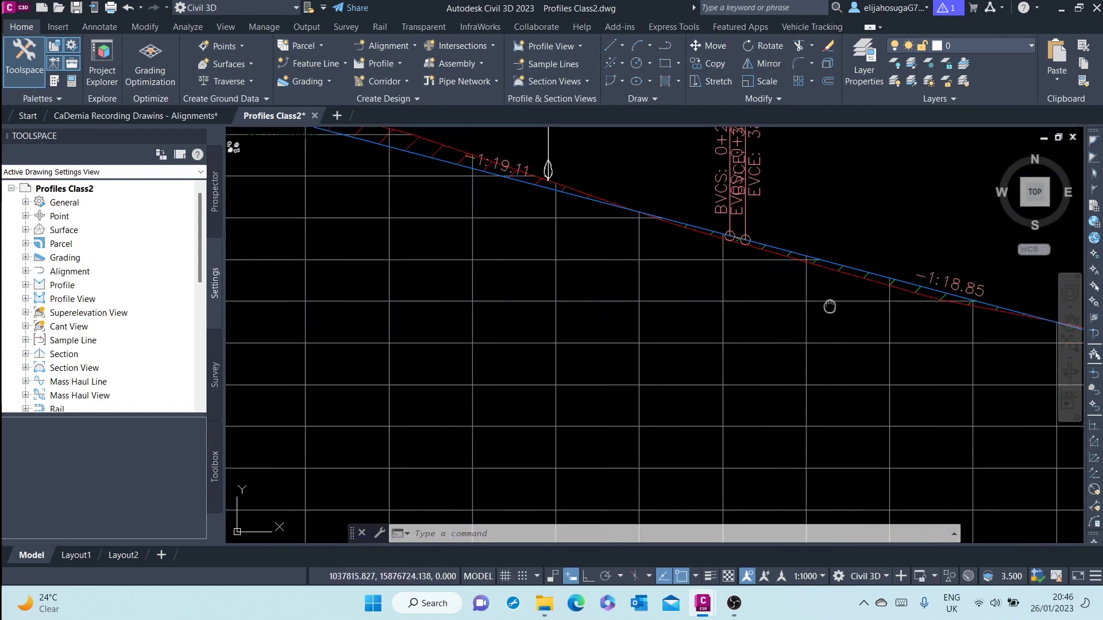
scroll(830, 308, down, 3)
scroll(832, 366, up, 5)
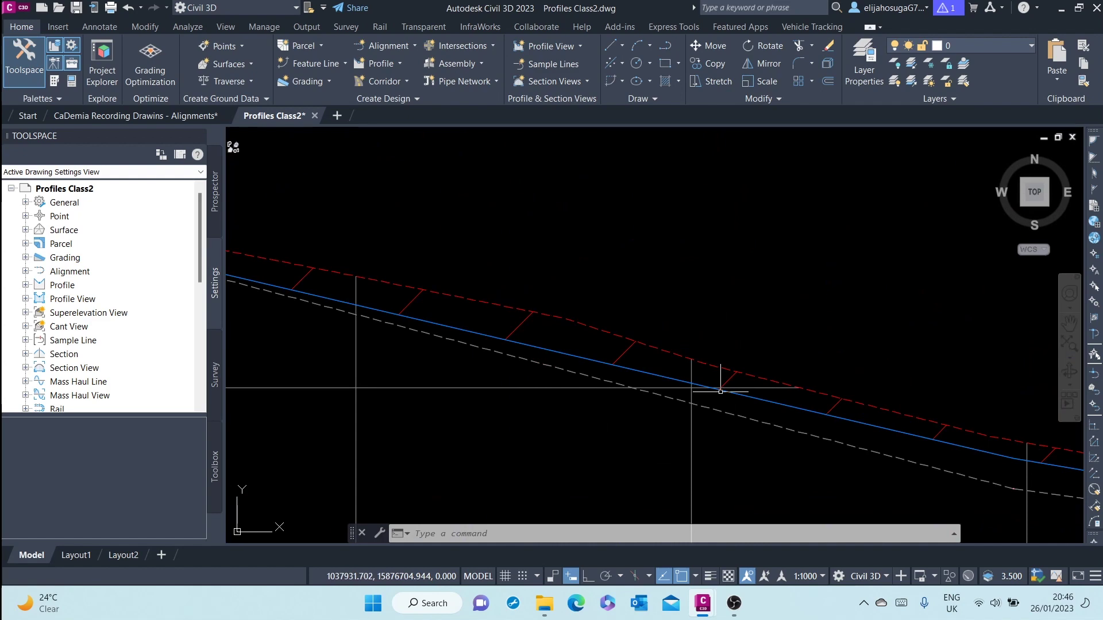
scroll(801, 387, down, 5)
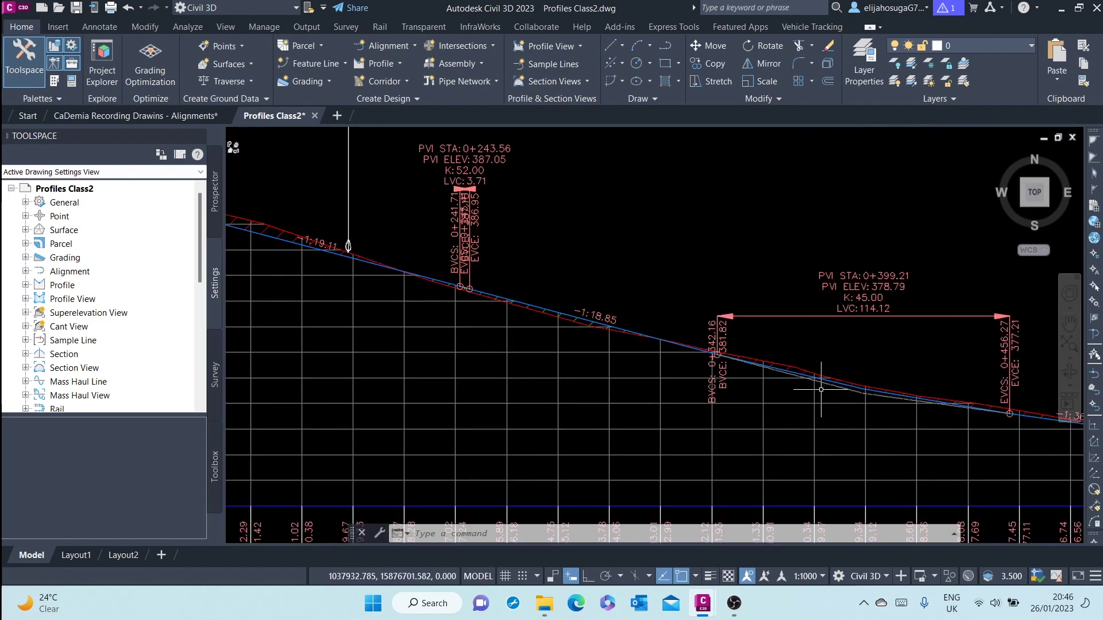
mouse_move(547, 417)
middle_down()
mouse_move(566, 312)
mouse_move(643, 282)
mouse_move(546, 300)
middle_up()
scroll(637, 237, up, 6)
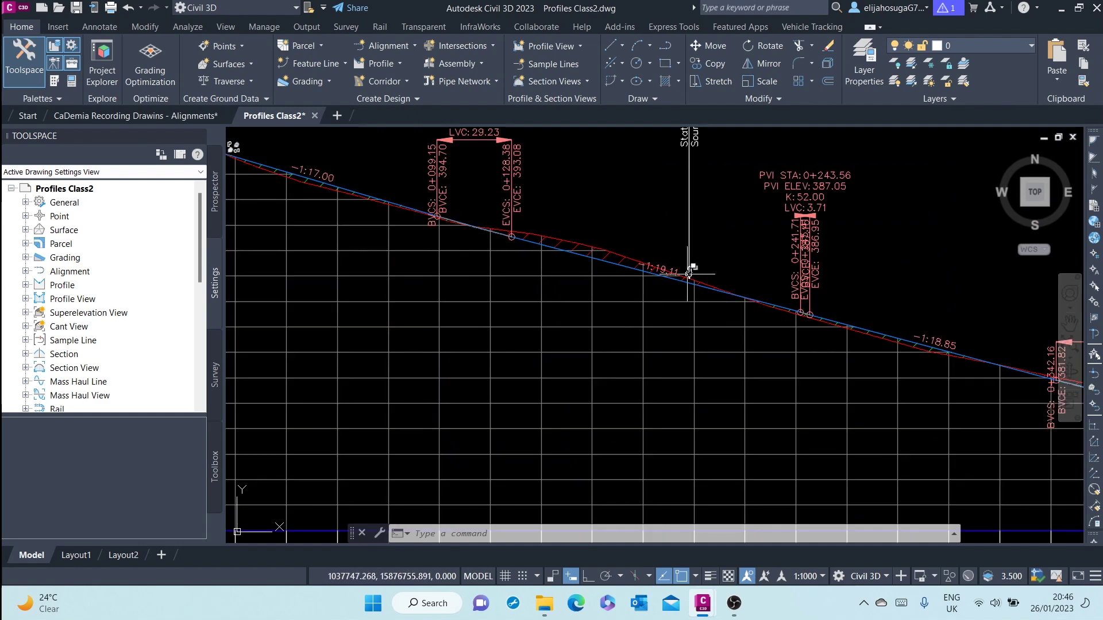
scroll(589, 270, down, 6)
scroll(494, 245, up, 6)
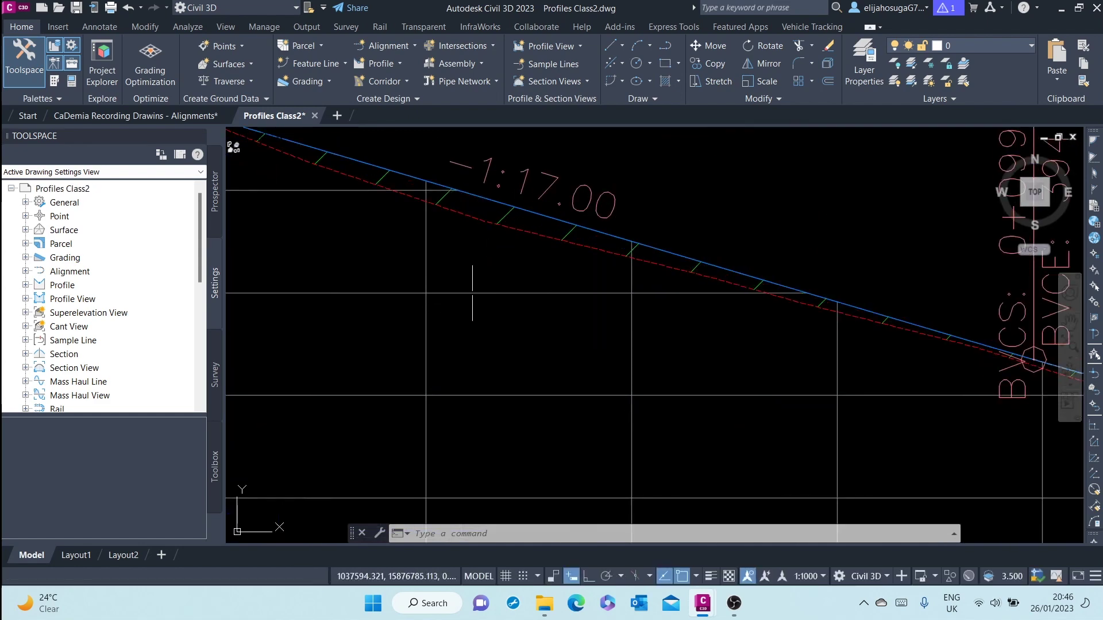
scroll(543, 243, down, 3)
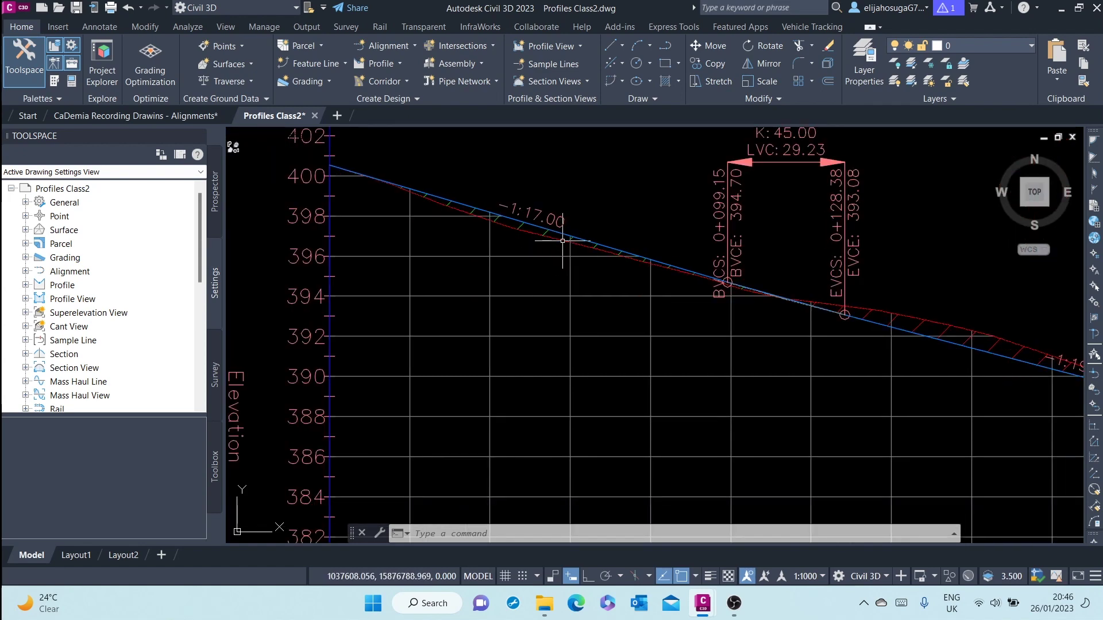
scroll(562, 241, down, 5)
scroll(661, 272, up, 3)
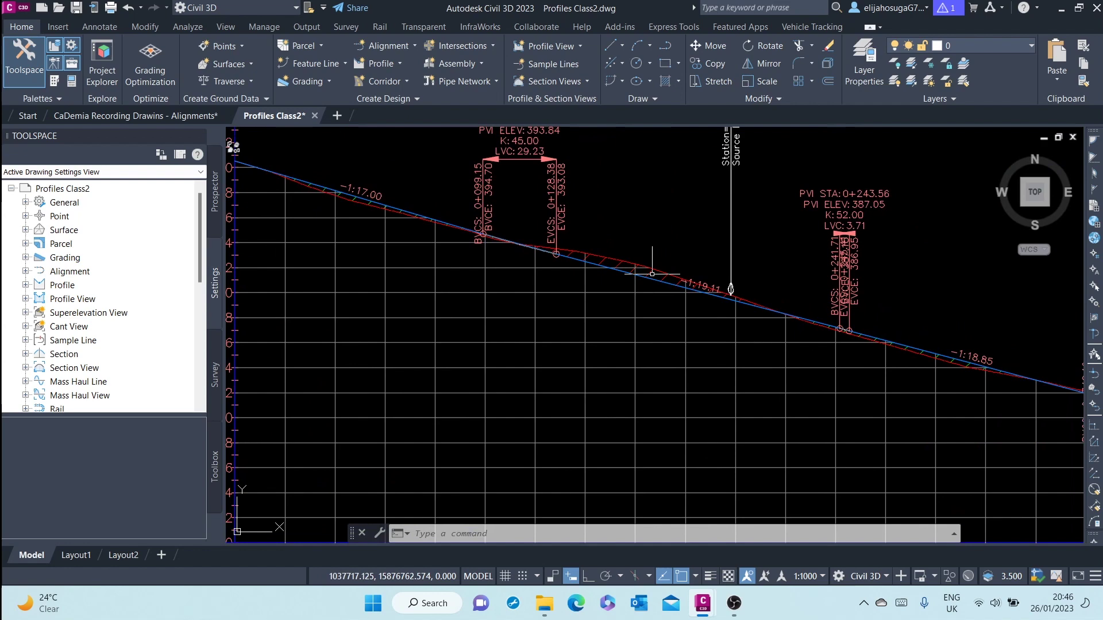
scroll(652, 274, up, 6)
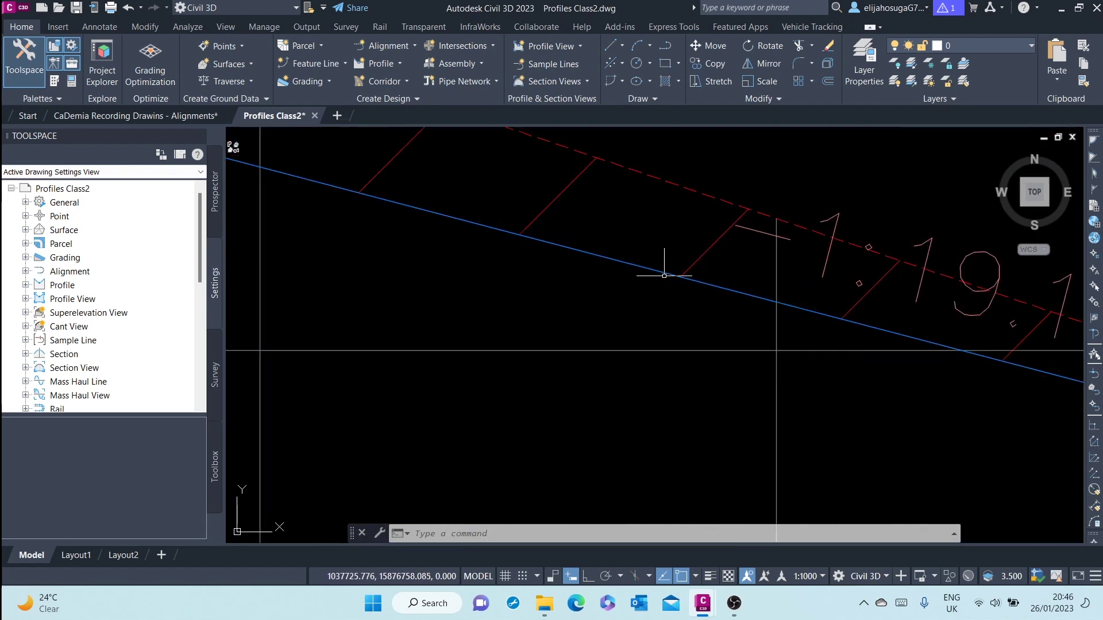
scroll(664, 276, down, 4)
scroll(643, 303, down, 3)
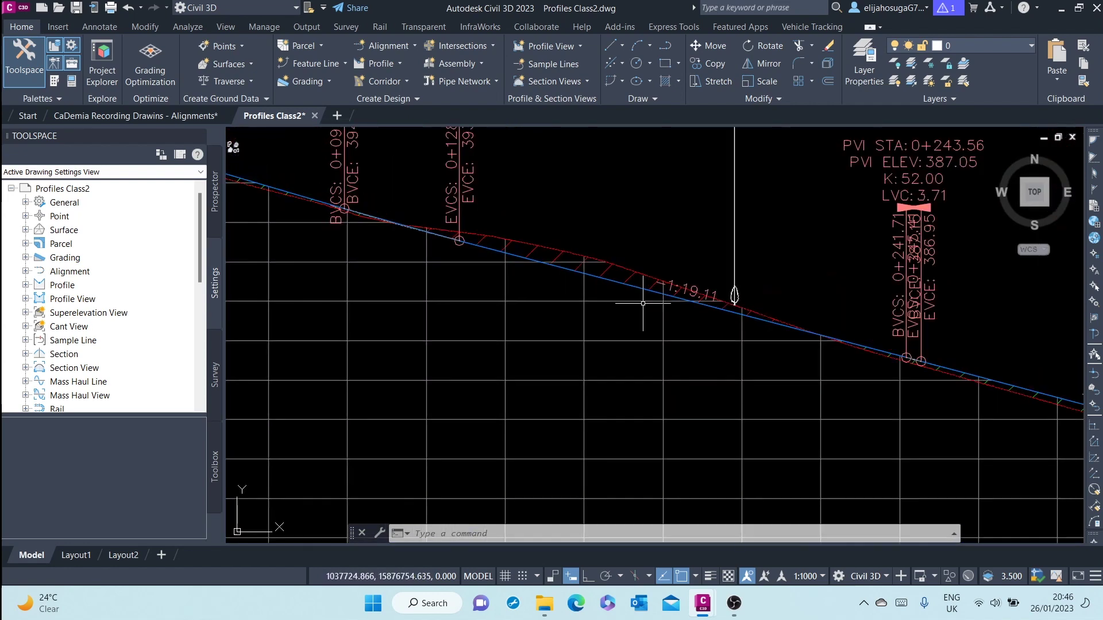
scroll(643, 303, down, 5)
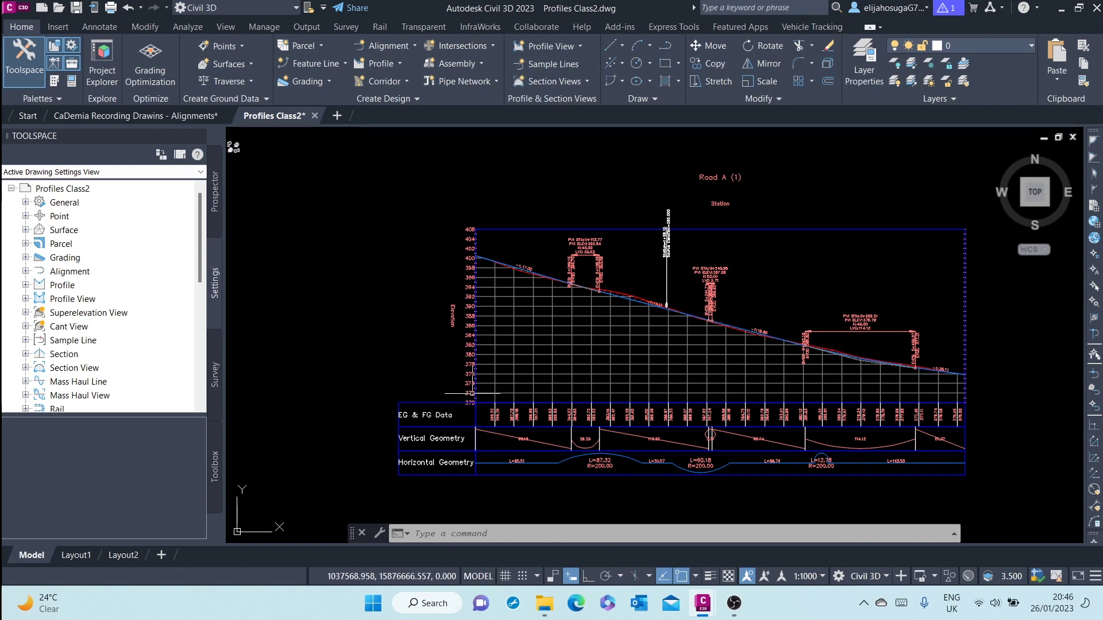
middle_drag(540, 373, 574, 296)
scroll(635, 256, up, 4)
scroll(674, 401, down, 2)
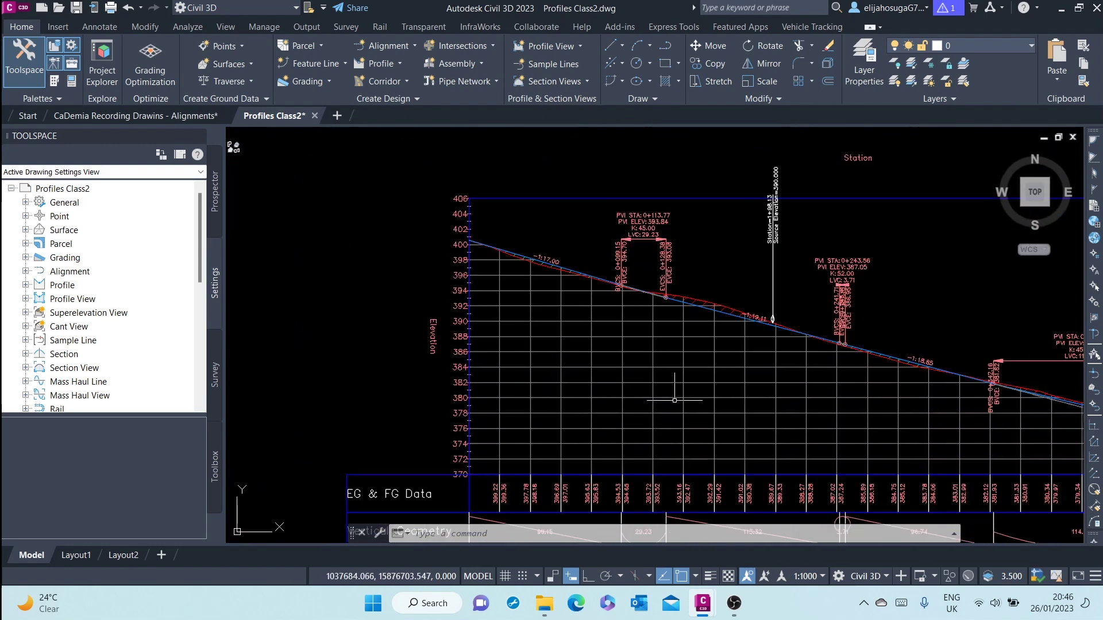
scroll(584, 405, down, 5)
scroll(585, 379, up, 4)
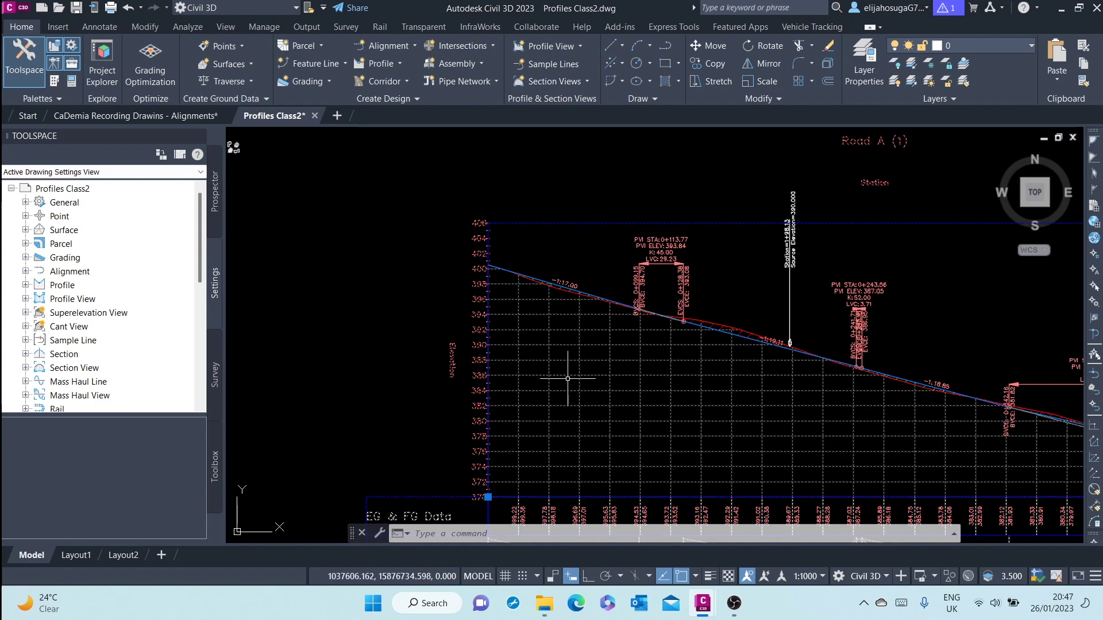
Select the Road A profile view, reposition it on screen, then deselect it
click(566, 375)
scroll(584, 371, down, 3)
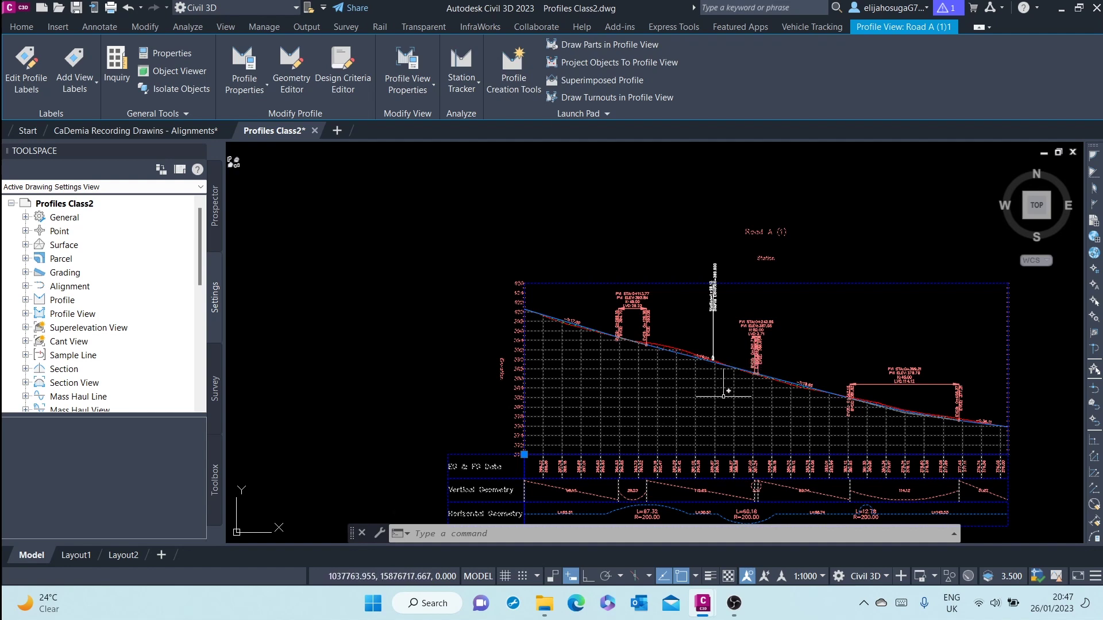
middle_drag(614, 385, 604, 315)
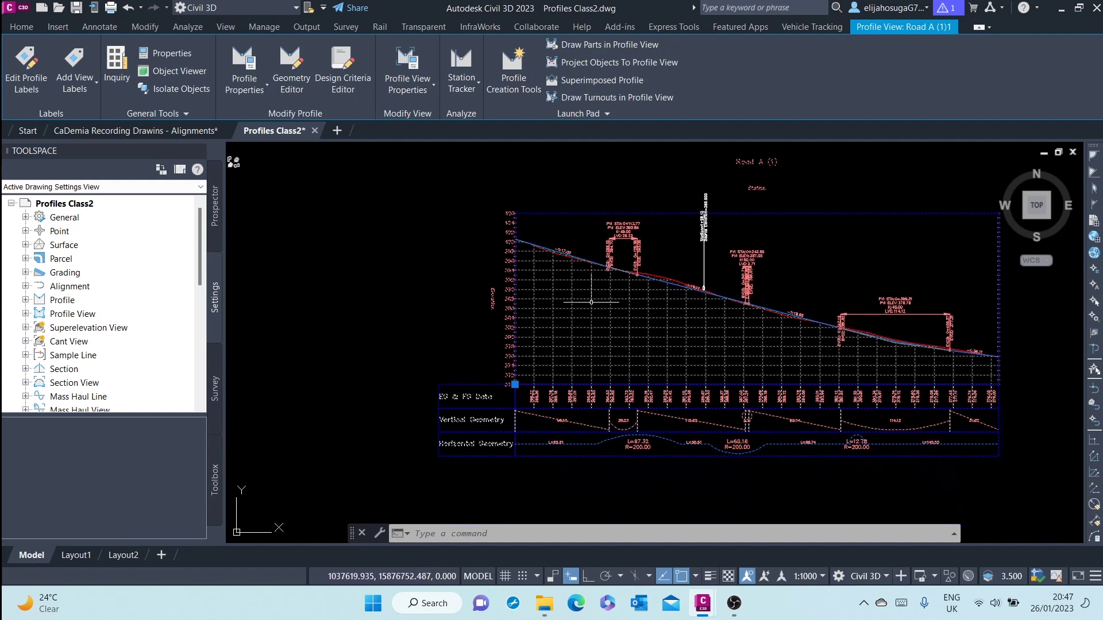
scroll(624, 315, up, 4)
scroll(629, 285, down, 6)
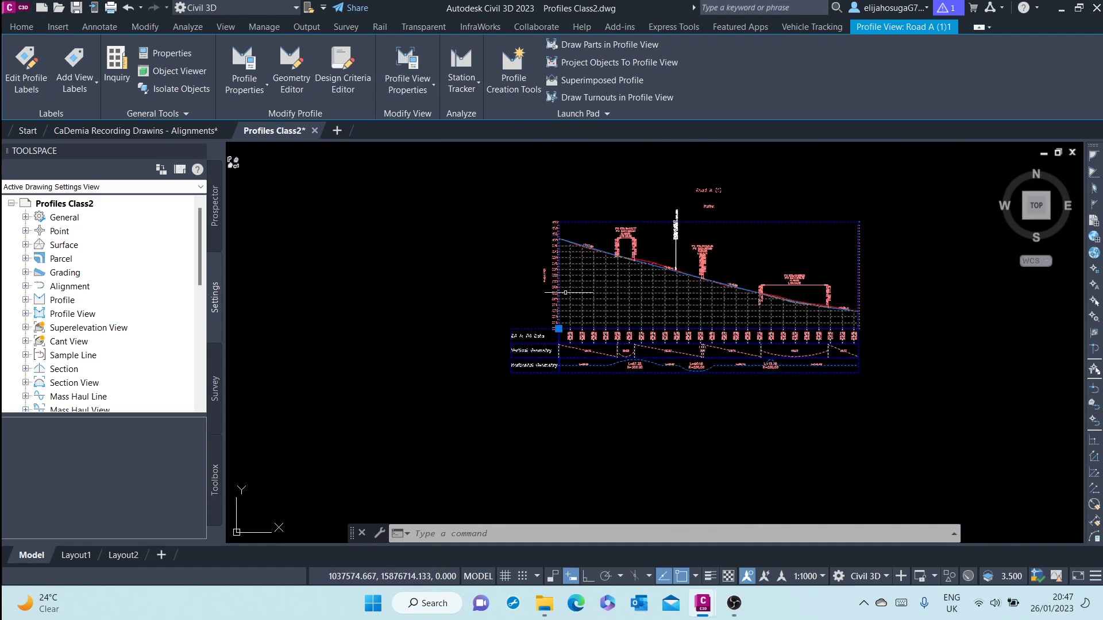
scroll(621, 297, up, 5)
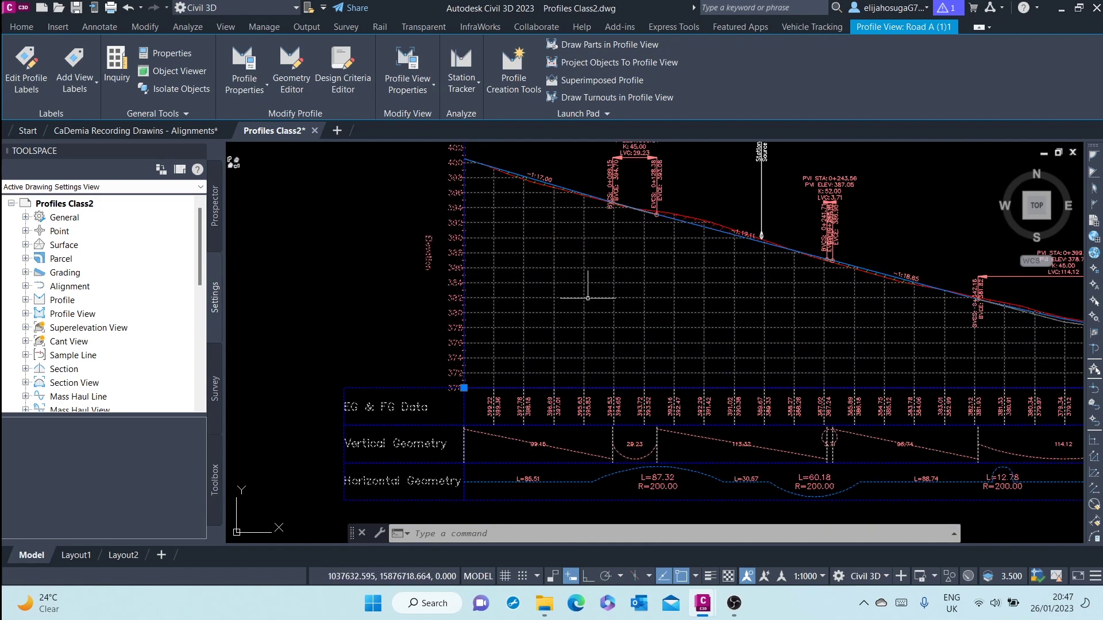
middle_drag(652, 295, 639, 322)
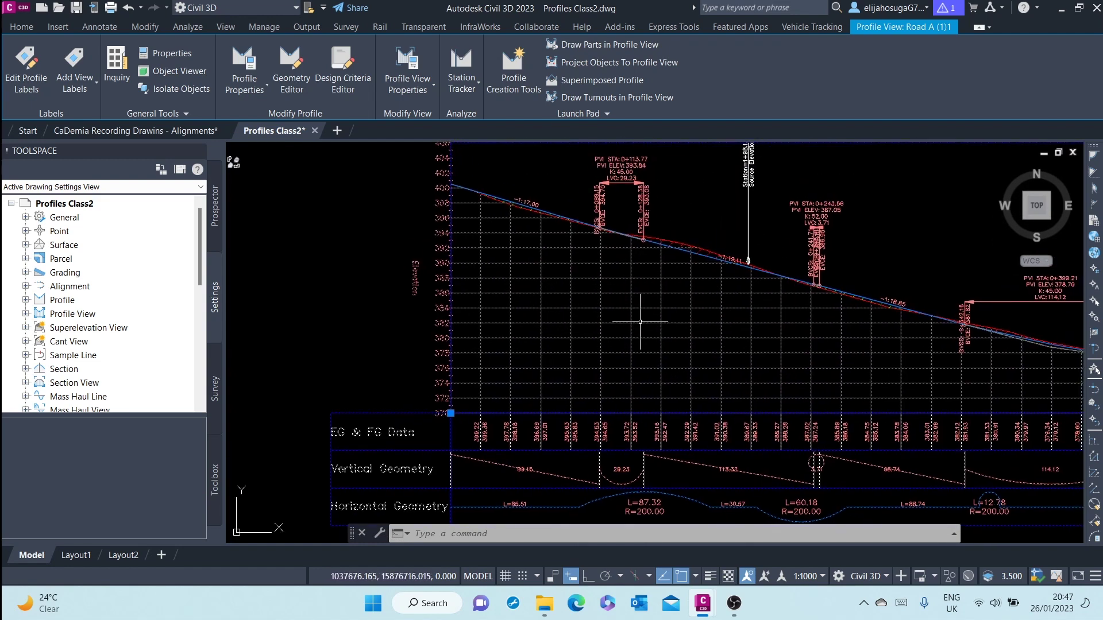
key(Escape)
Frame the data bands below the grid and reveal more EG & FG Data band columns
scroll(715, 253, up, 4)
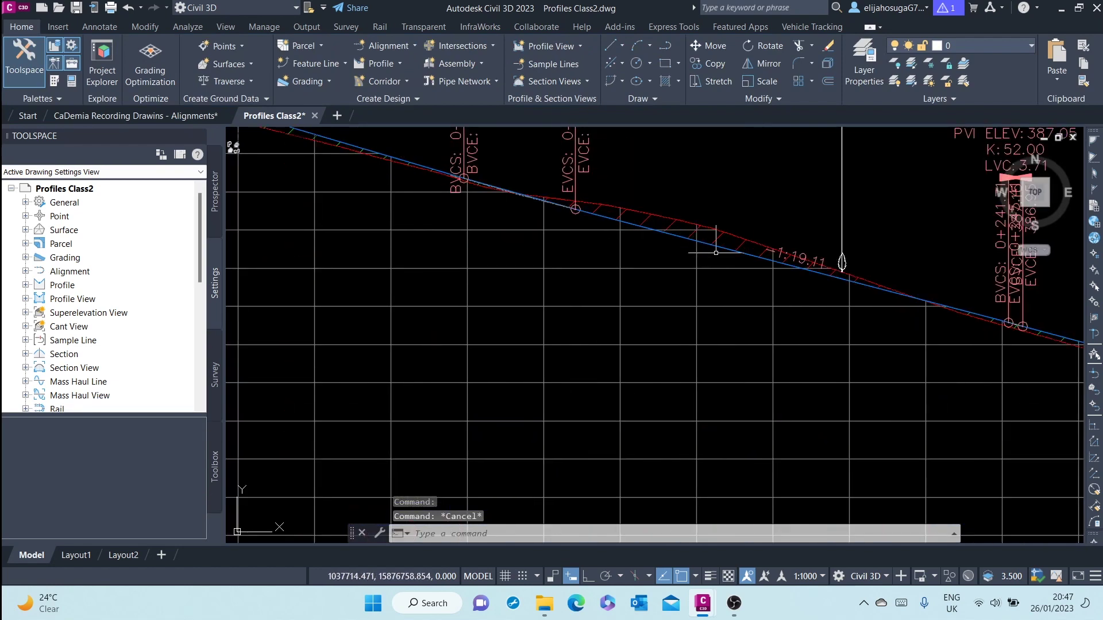
scroll(738, 252, down, 6)
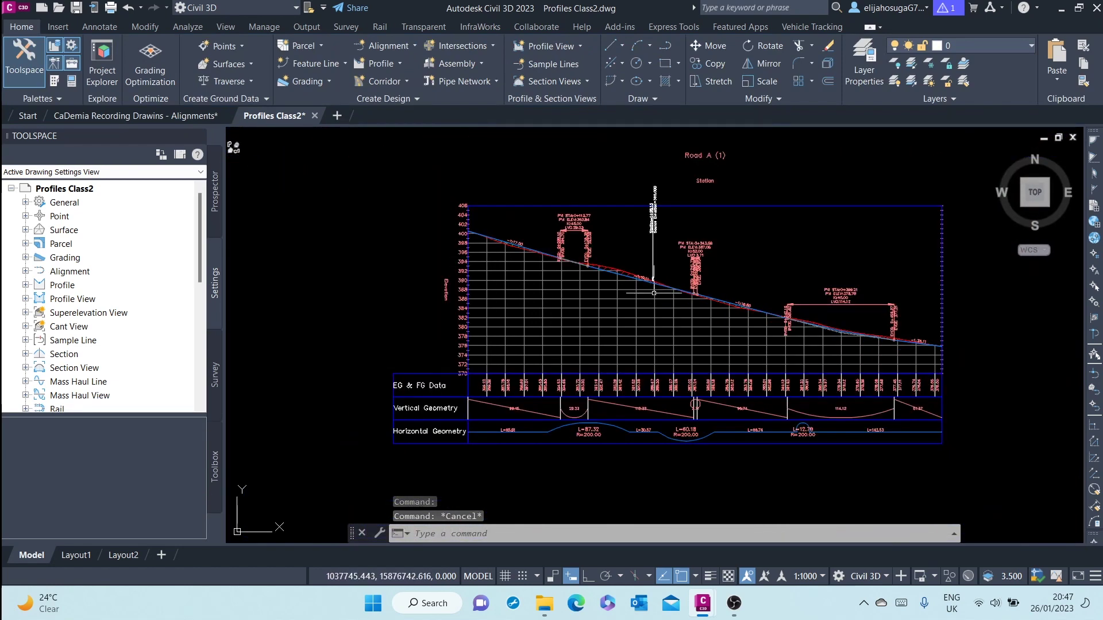
scroll(684, 298, up, 4)
scroll(701, 292, down, 8)
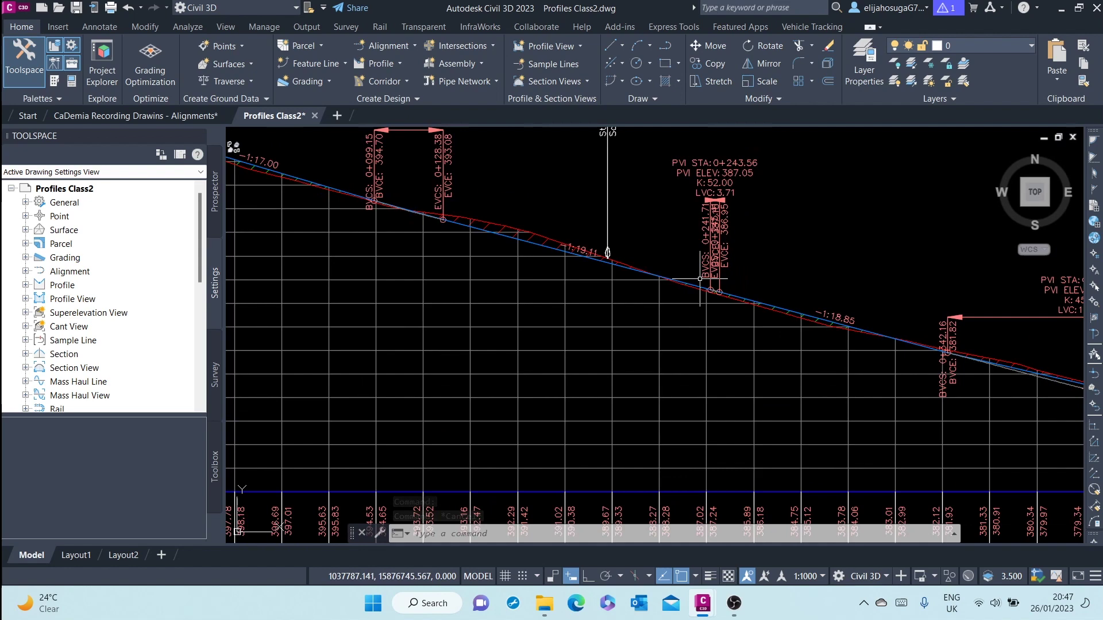
scroll(700, 292, up, 9)
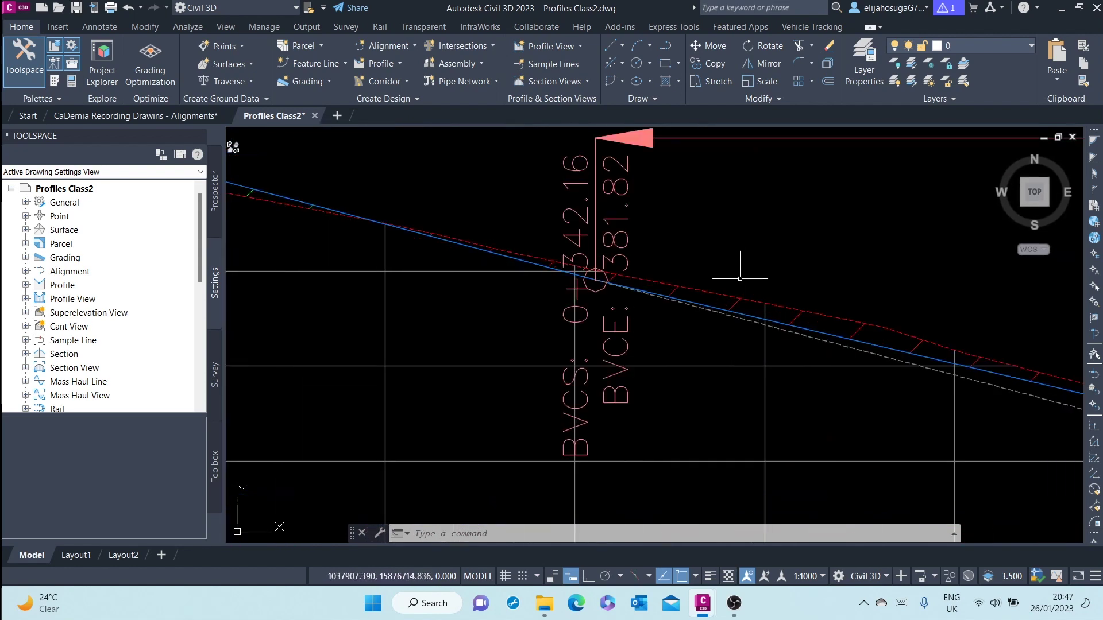
scroll(725, 307, down, 1)
scroll(724, 308, down, 5)
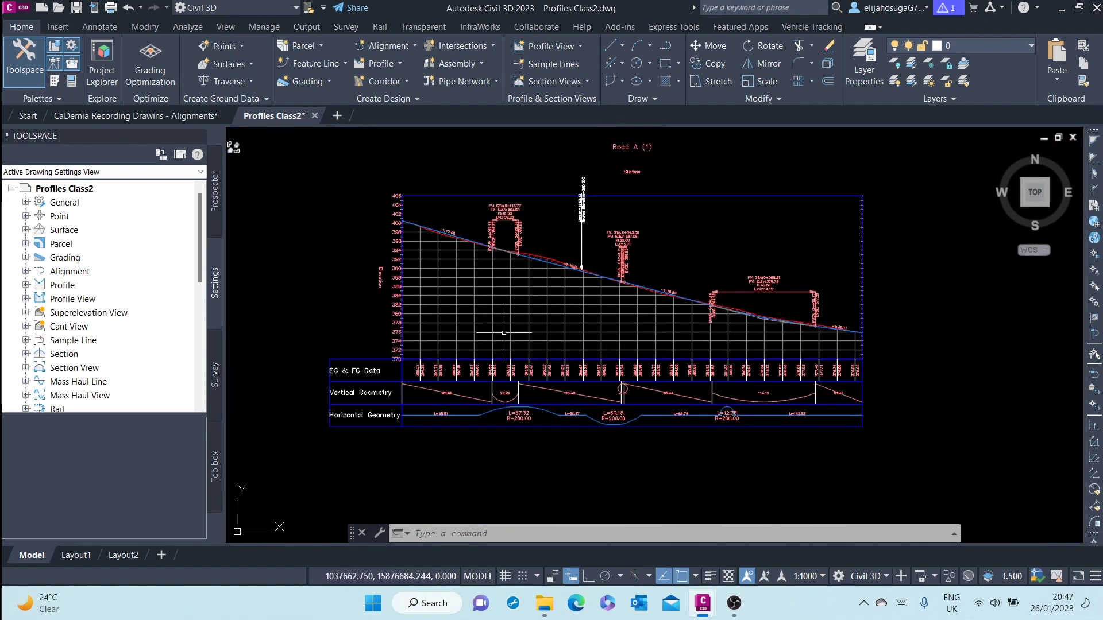
middle_drag(503, 332, 575, 322)
scroll(642, 297, up, 4)
scroll(690, 328, down, 5)
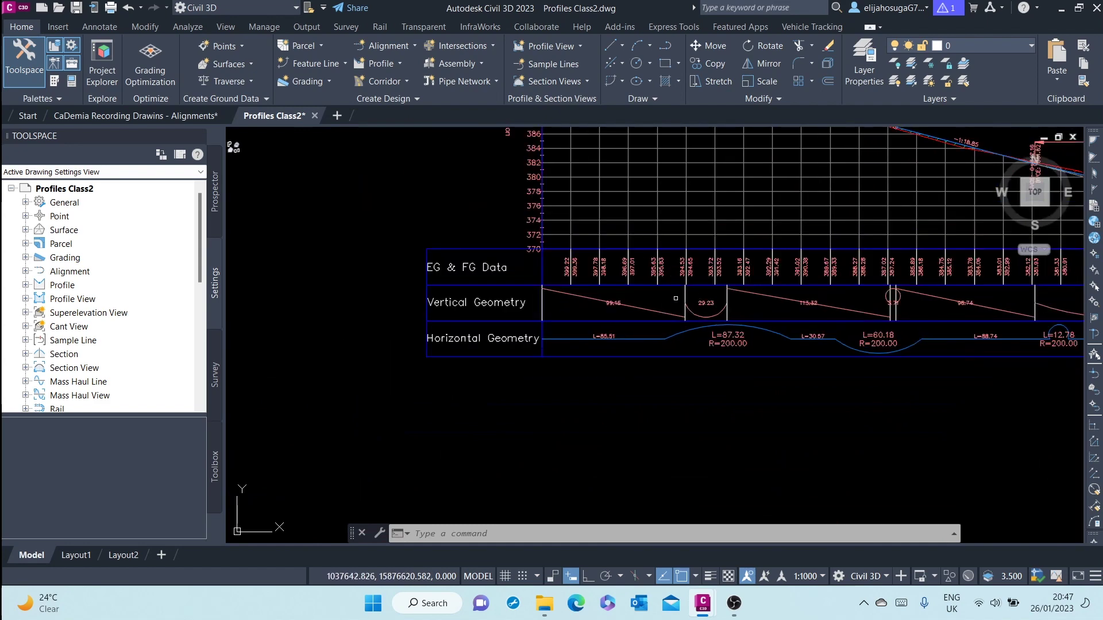
scroll(689, 344, up, 3)
middle_drag(738, 313, 675, 299)
scroll(674, 299, down, 5)
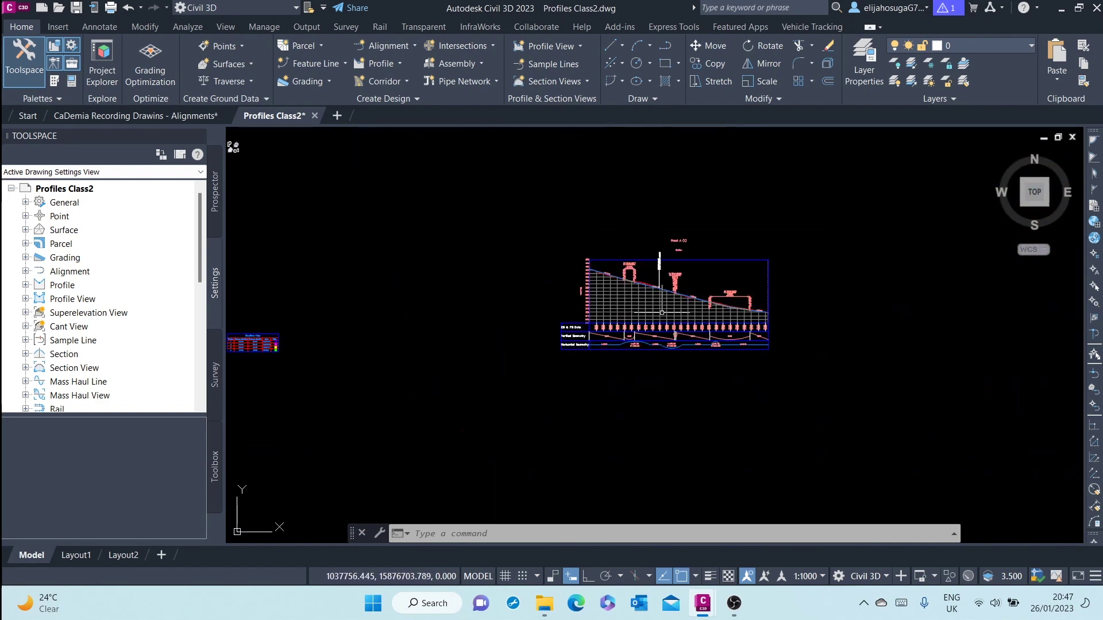
scroll(675, 299, up, 6)
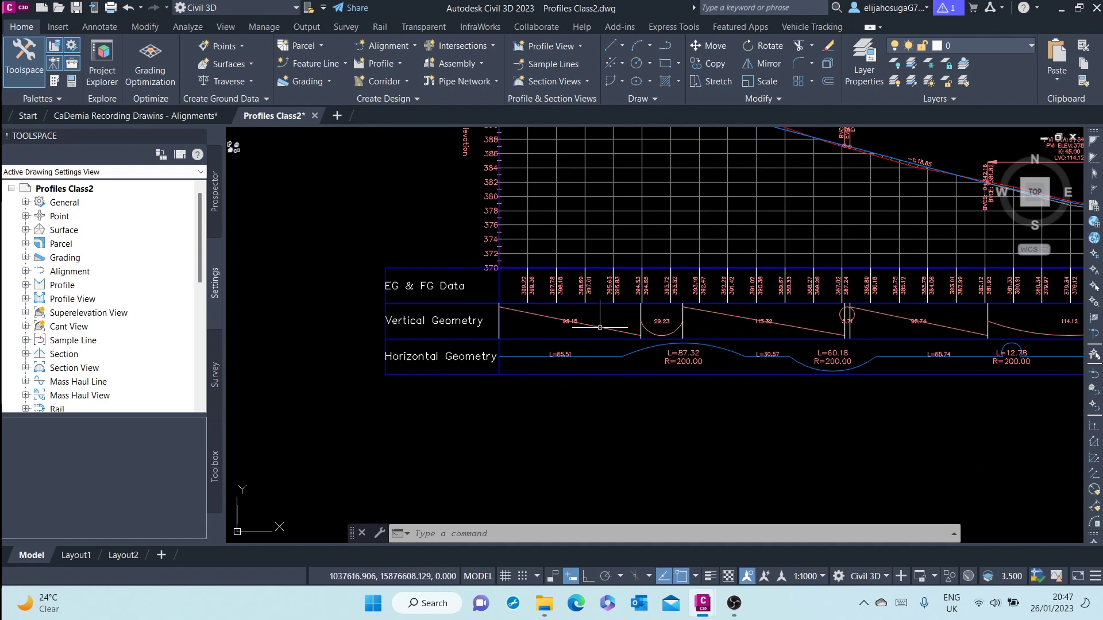
scroll(600, 326, up, 2)
scroll(649, 296, down, 2)
middle_drag(578, 309, 538, 271)
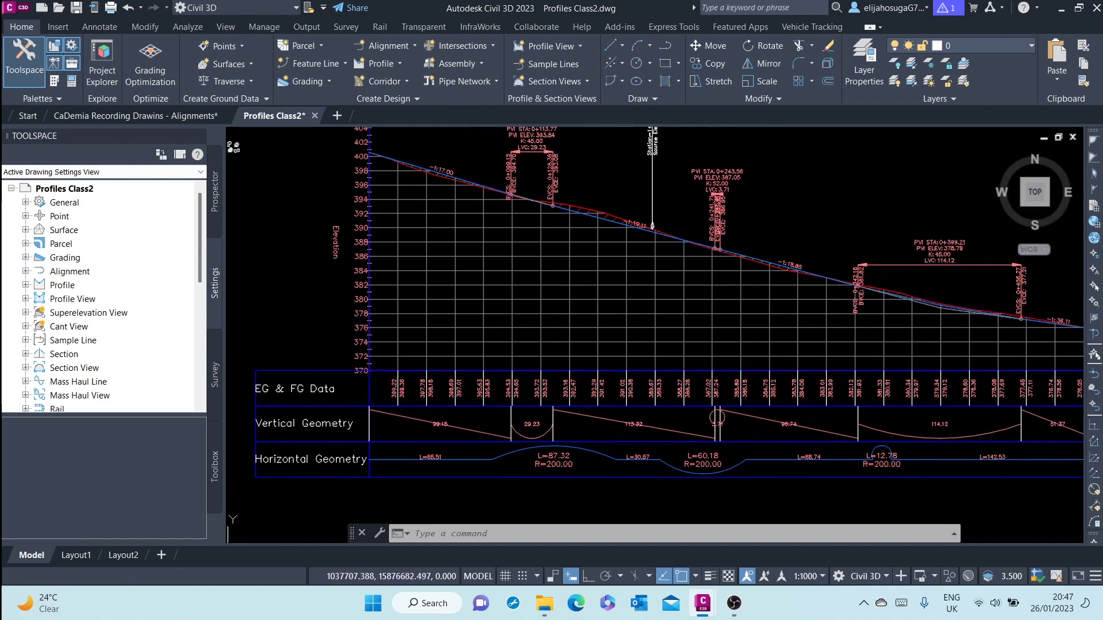
scroll(652, 226, down, 2)
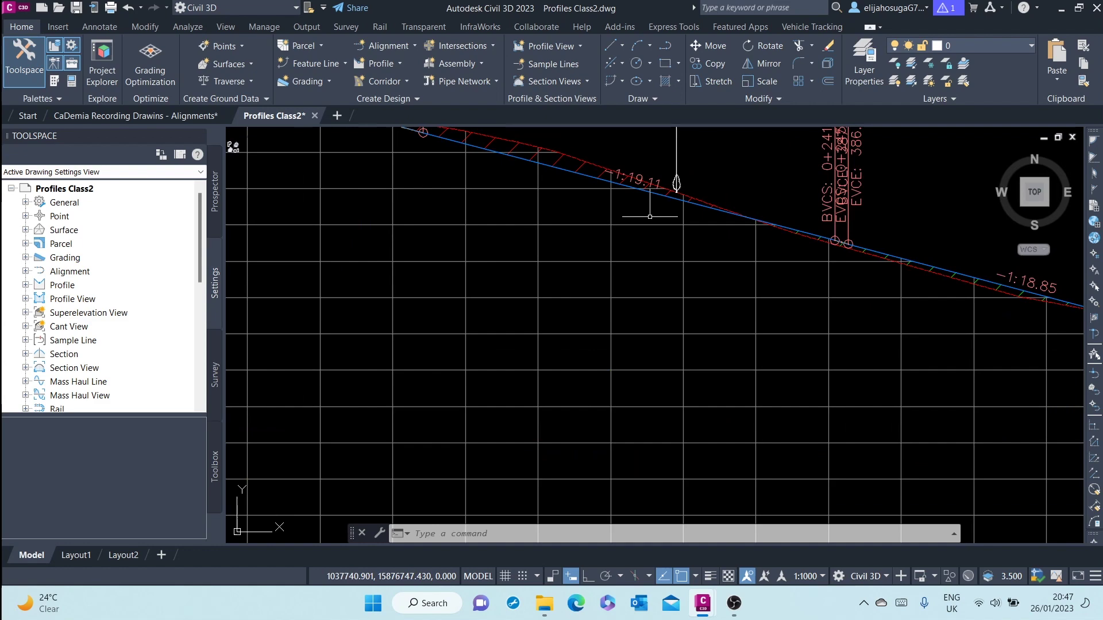
scroll(680, 221, up, 5)
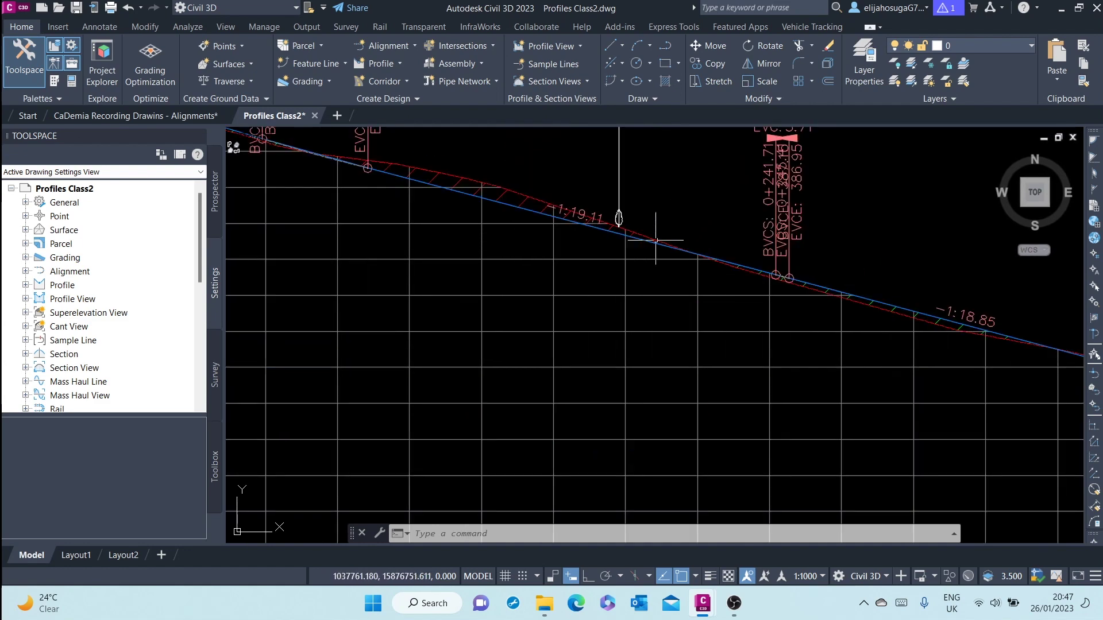
scroll(667, 232, down, 4)
scroll(651, 298, up, 2)
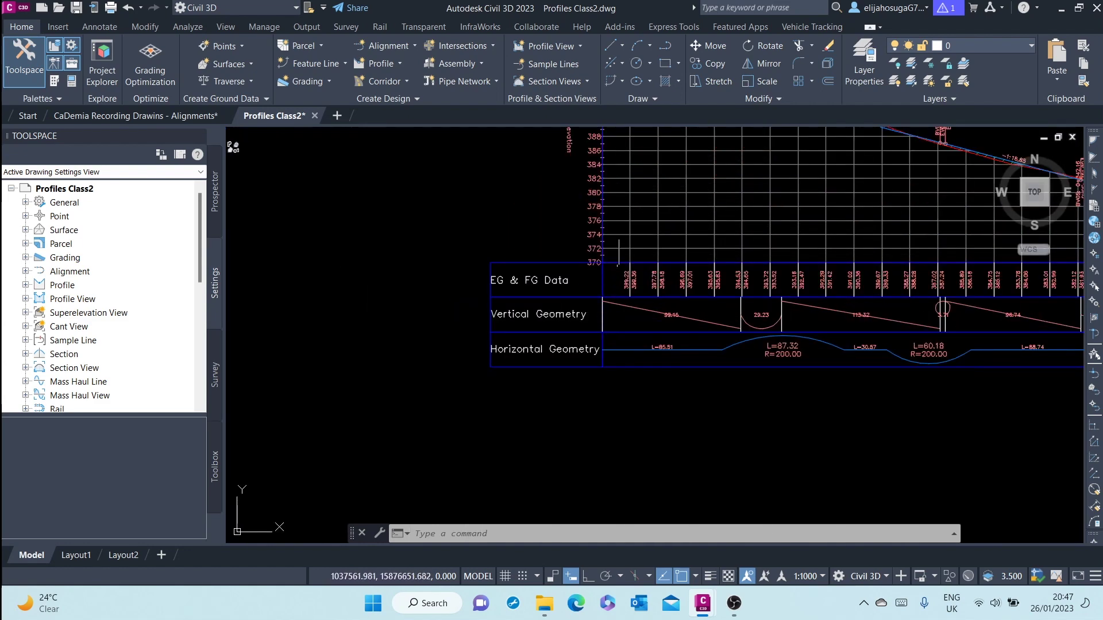
scroll(505, 310, up, 4)
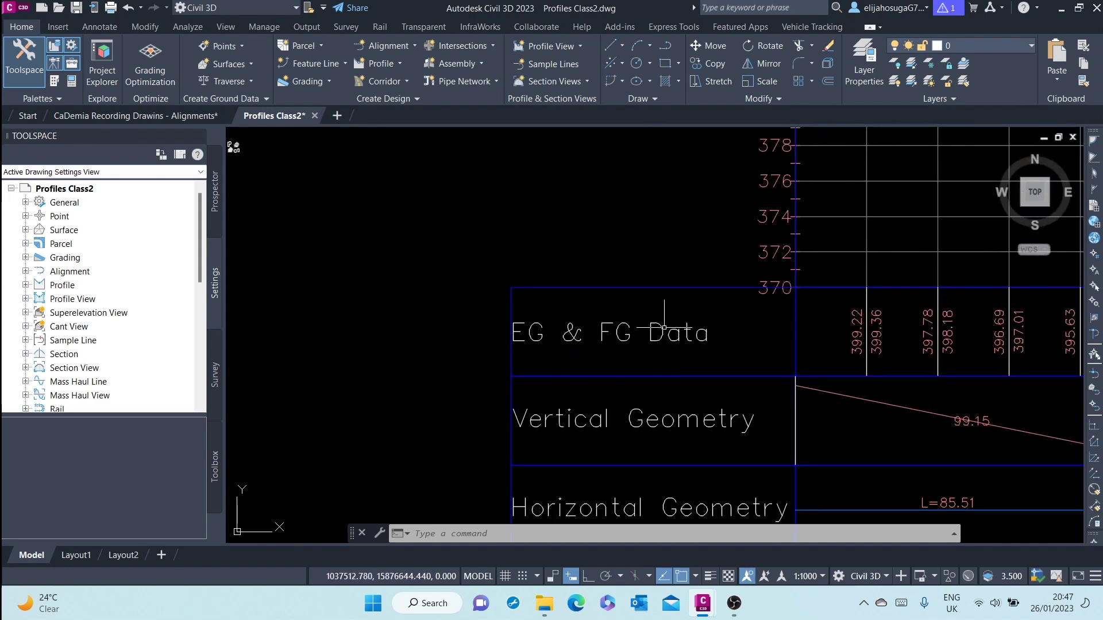
middle_drag(798, 316, 568, 348)
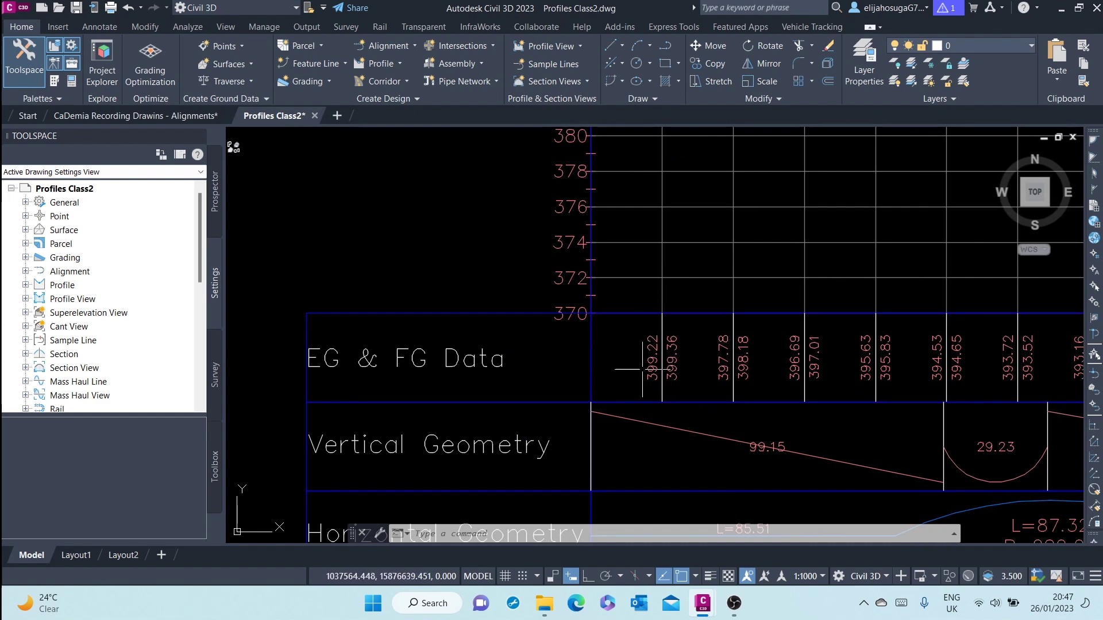
Zoom in and out over the EG & FG Data band values
scroll(646, 328, down, 5)
scroll(635, 295, up, 5)
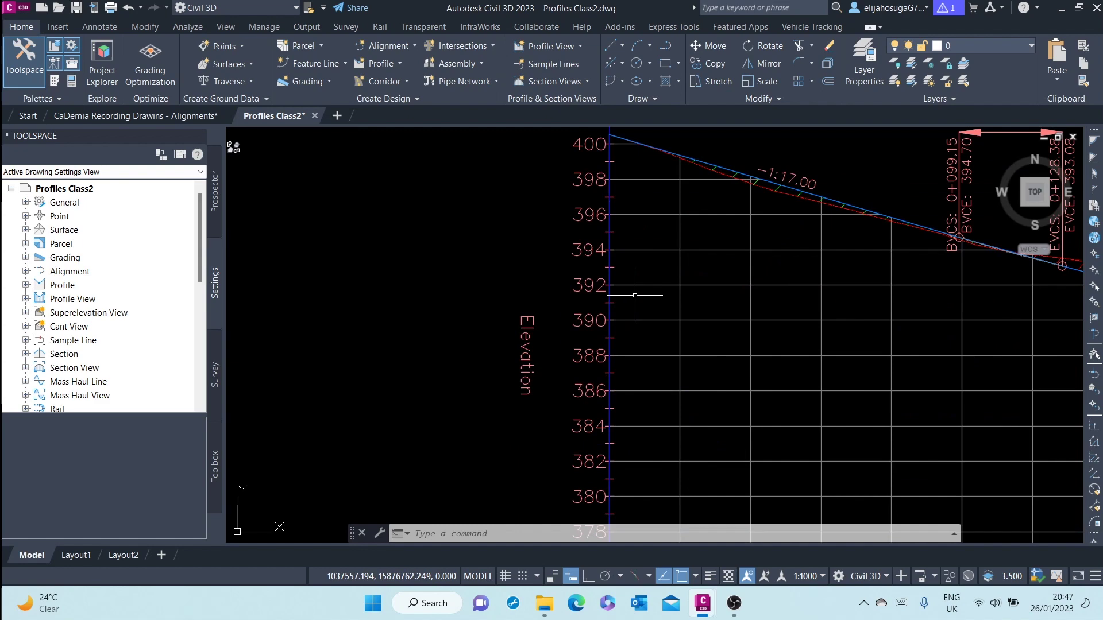
scroll(679, 184, up, 2)
scroll(683, 345, down, 5)
scroll(686, 360, up, 3)
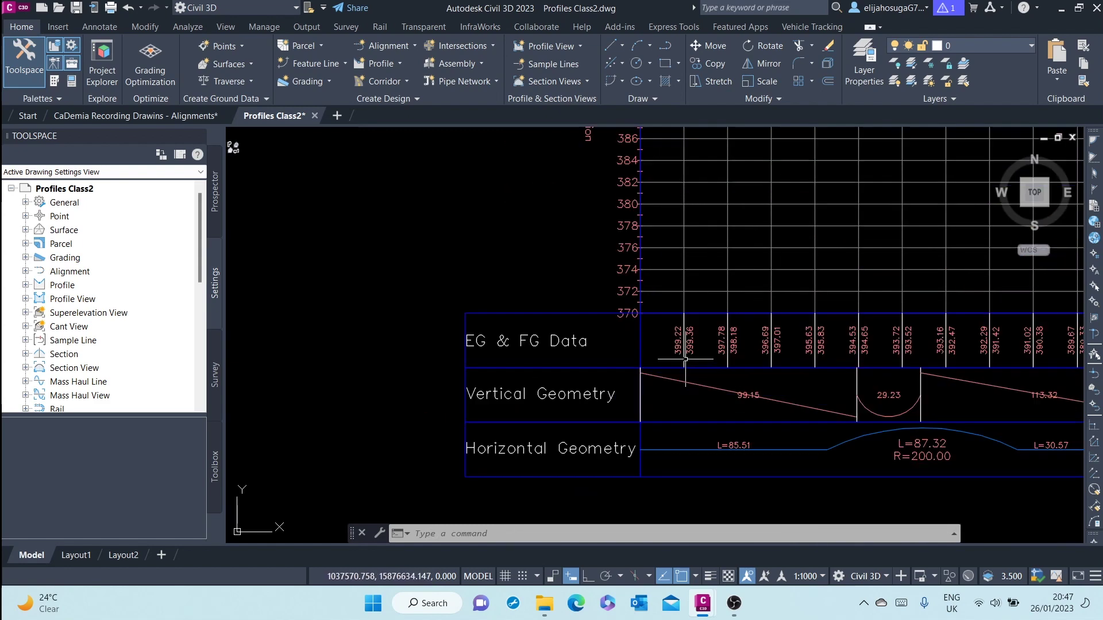
scroll(686, 360, up, 3)
scroll(672, 335, down, 5)
scroll(666, 313, up, 2)
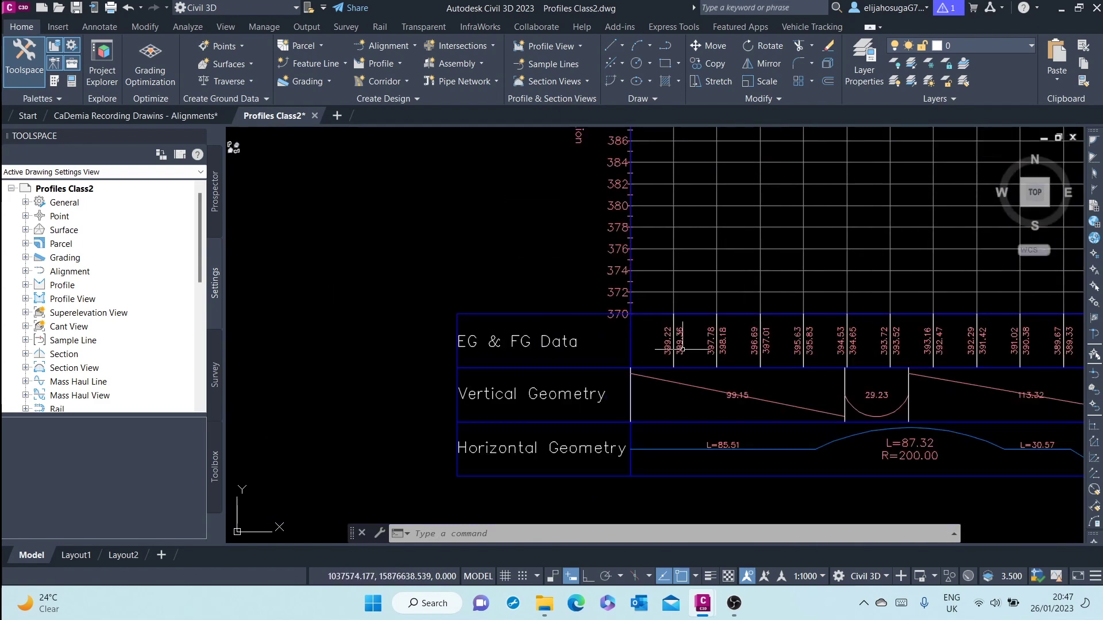
scroll(681, 323, down, 4)
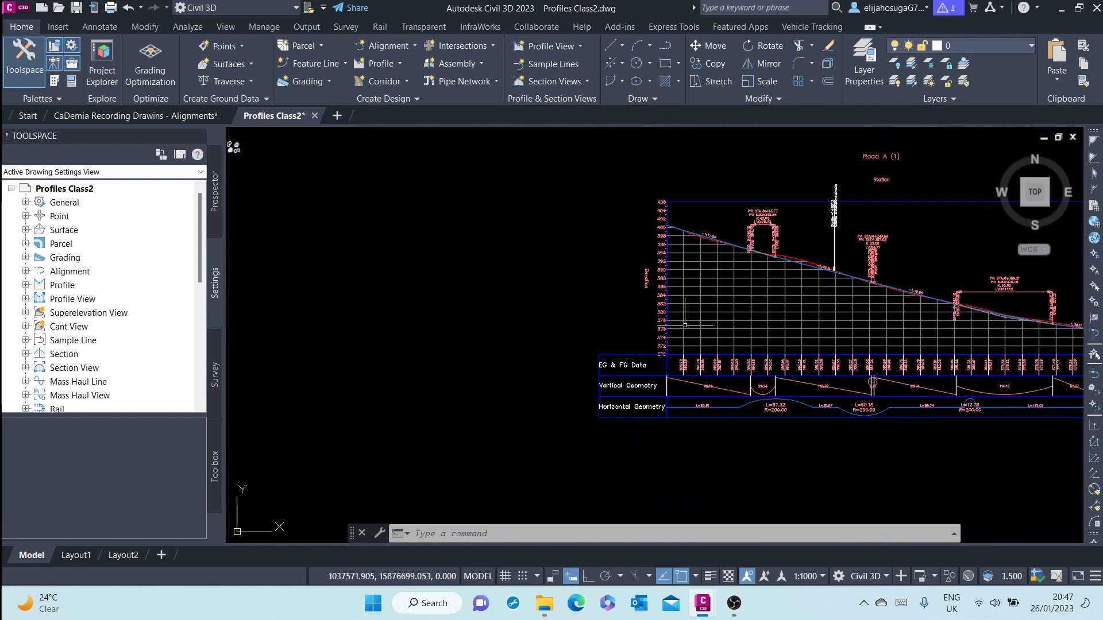
scroll(678, 231, up, 8)
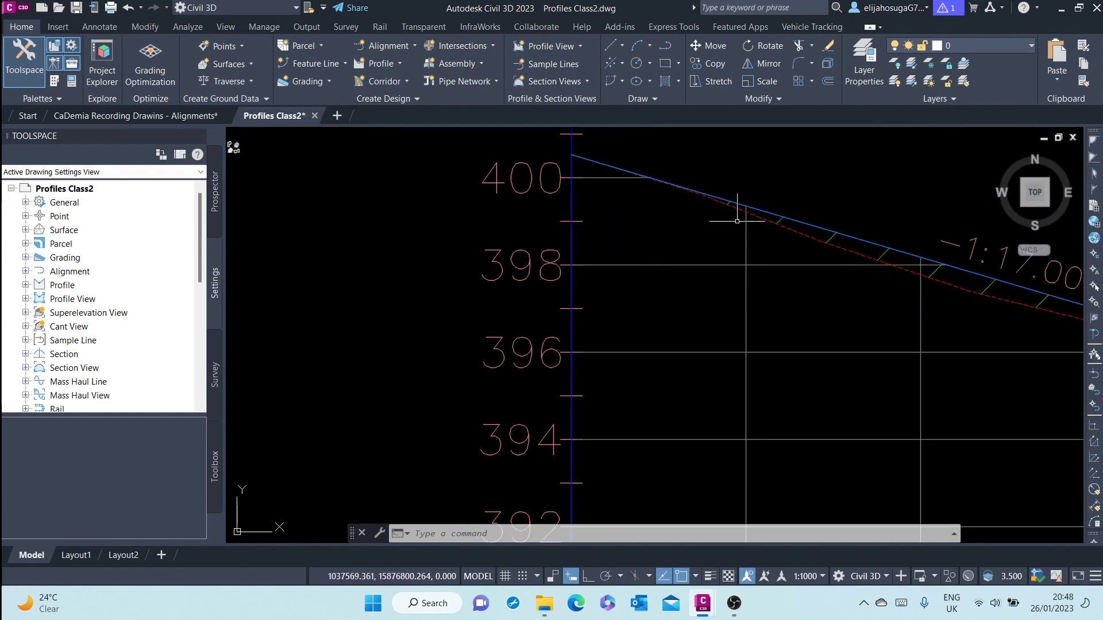
scroll(743, 213, up, 4)
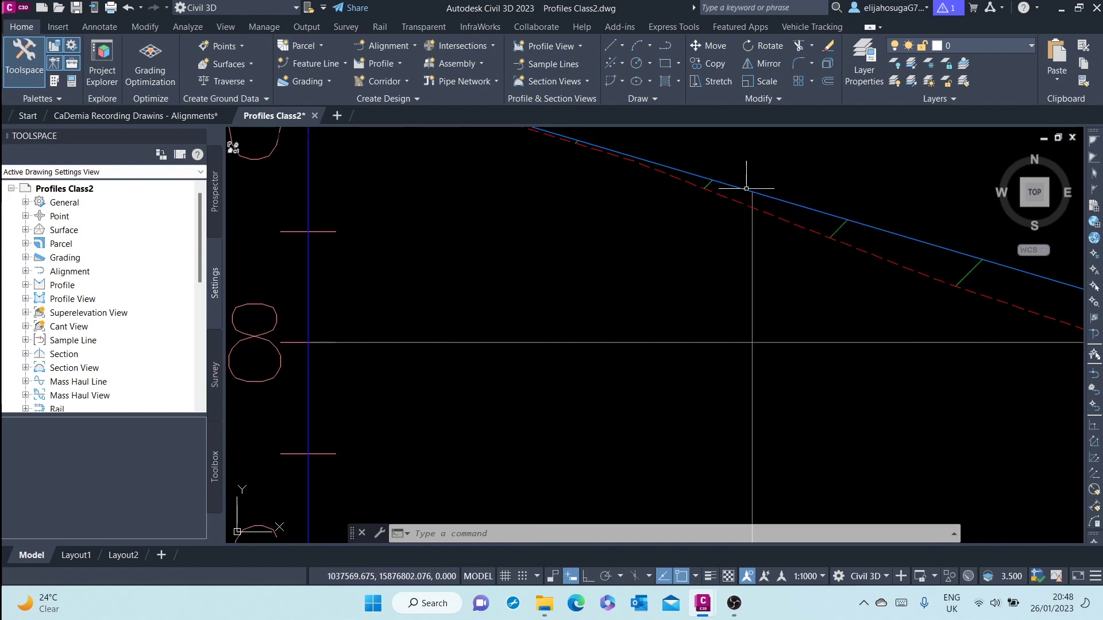
scroll(748, 193, down, 8)
scroll(757, 464, up, 4)
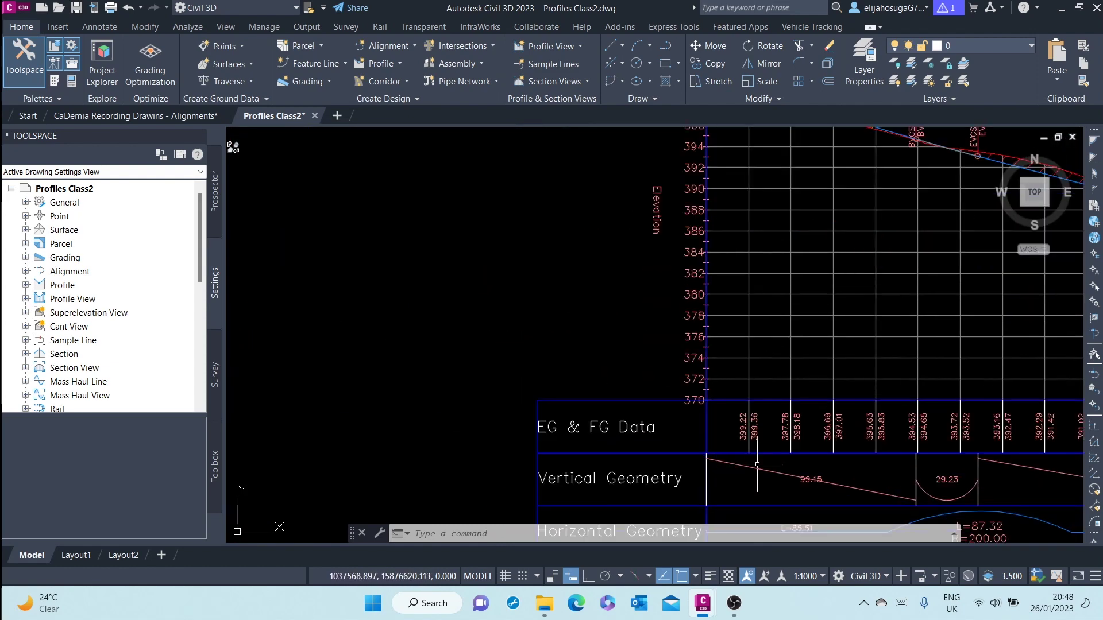
scroll(753, 431, up, 2)
scroll(745, 439, down, 5)
scroll(741, 373, up, 4)
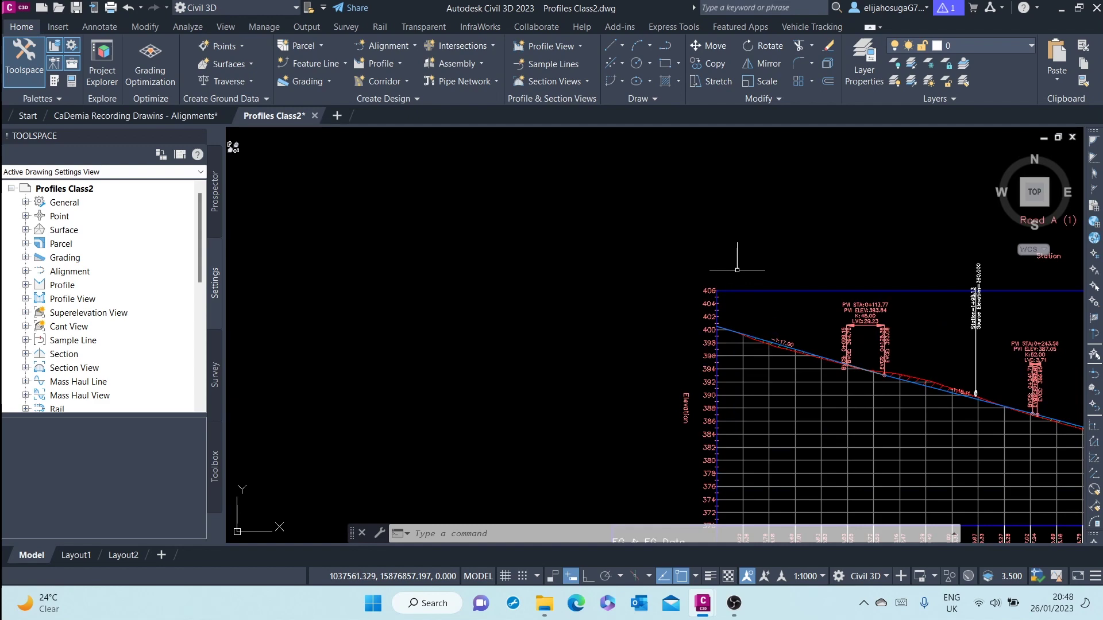
scroll(743, 379, up, 5)
scroll(747, 327, down, 5)
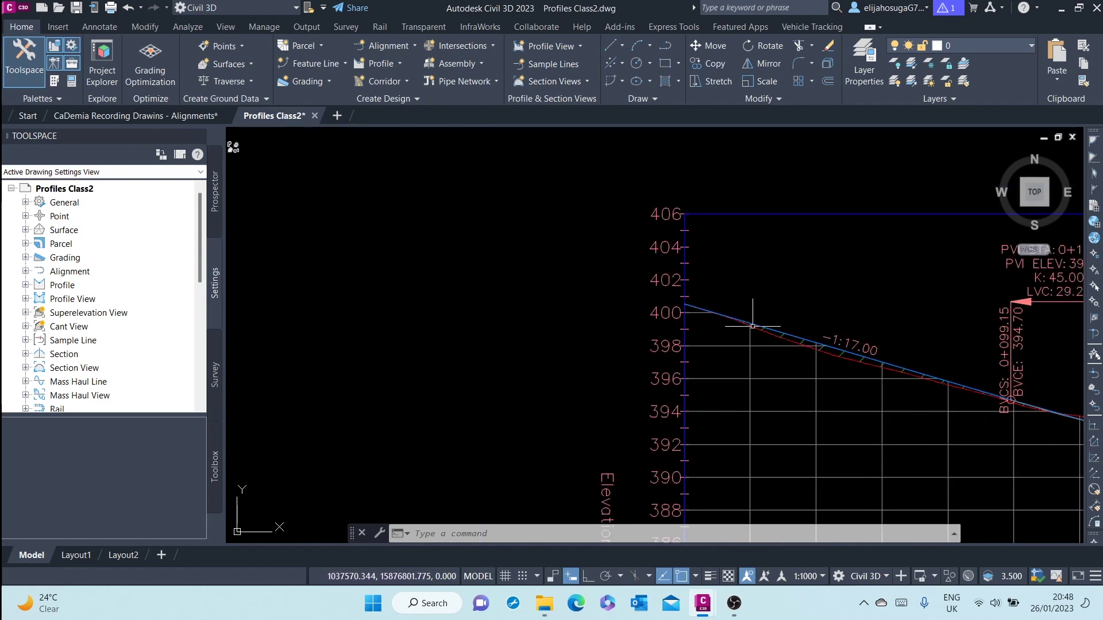
scroll(735, 332, up, 5)
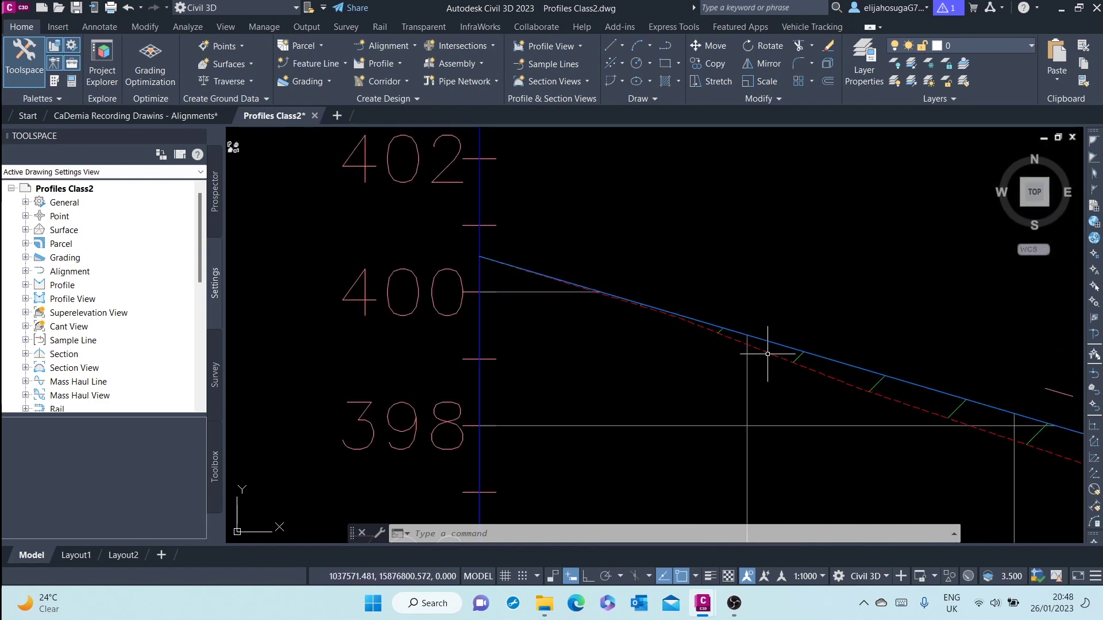
mouse_move(768, 354)
scroll(767, 354, down, 10)
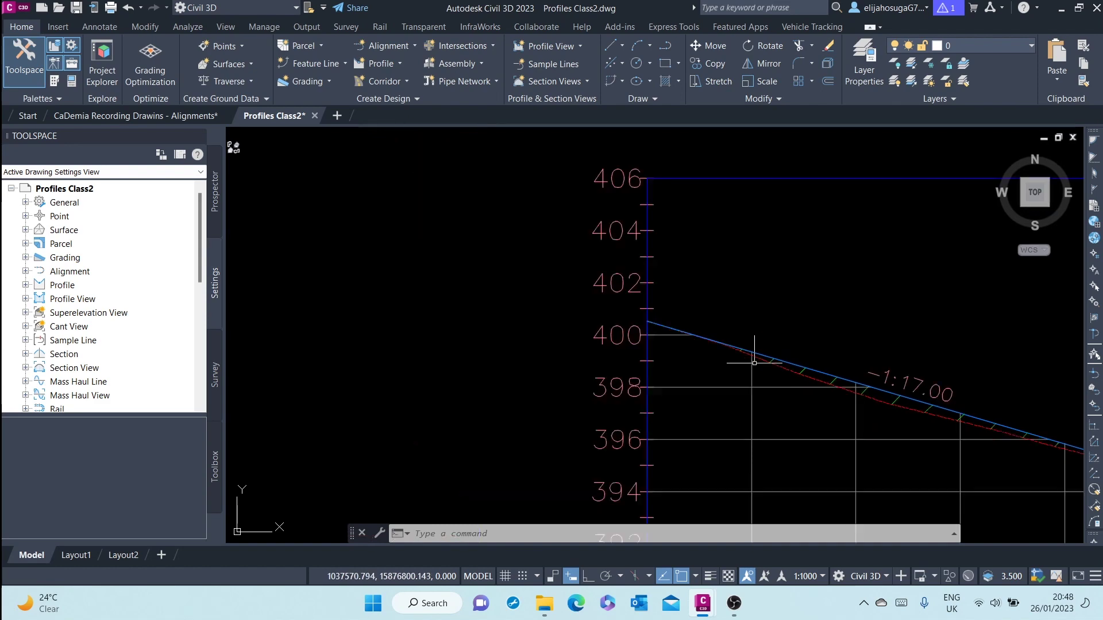
scroll(732, 408, up, 6)
scroll(719, 405, up, 4)
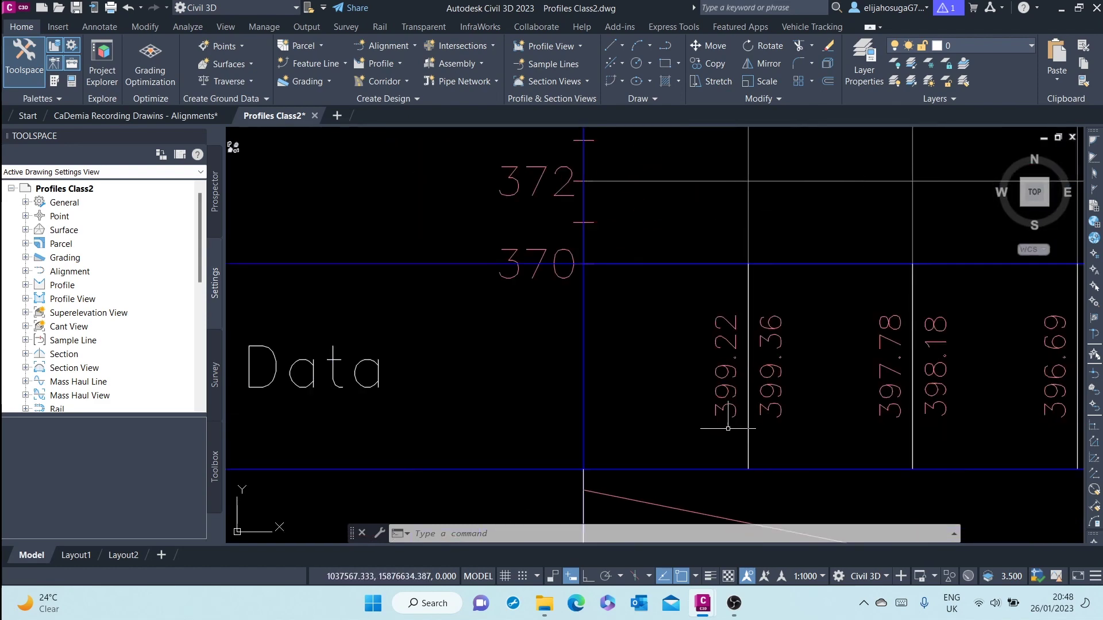
scroll(725, 373, down, 1)
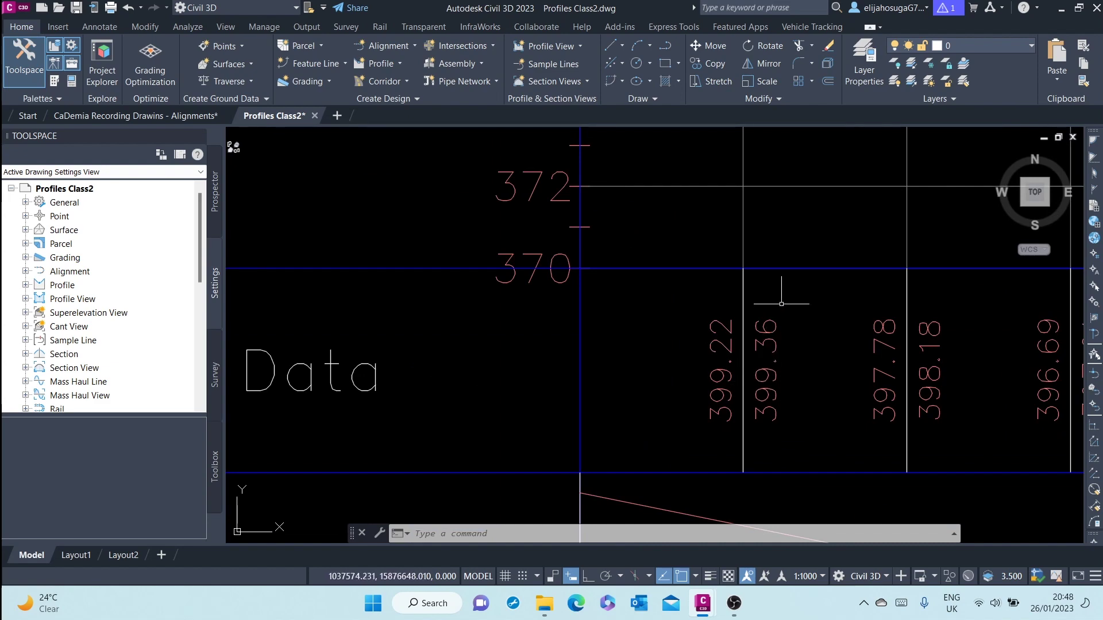
scroll(764, 230, down, 5)
scroll(757, 205, up, 9)
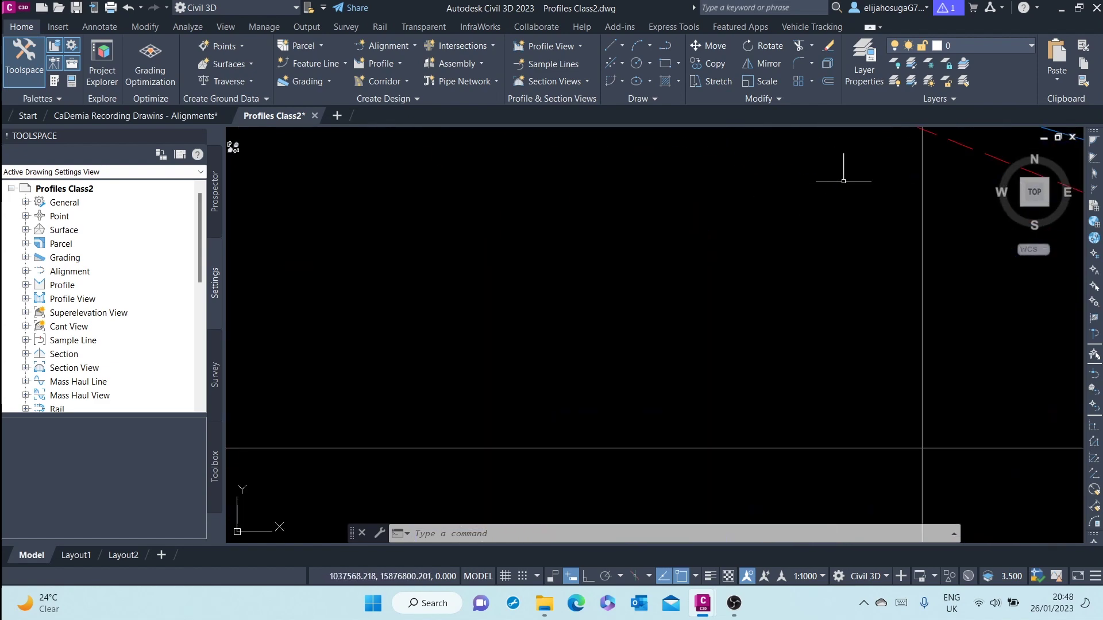
Inspect the existing and finished ground lines against the profile grid and data bands
middle_drag(843, 180, 822, 365)
scroll(877, 221, down, 8)
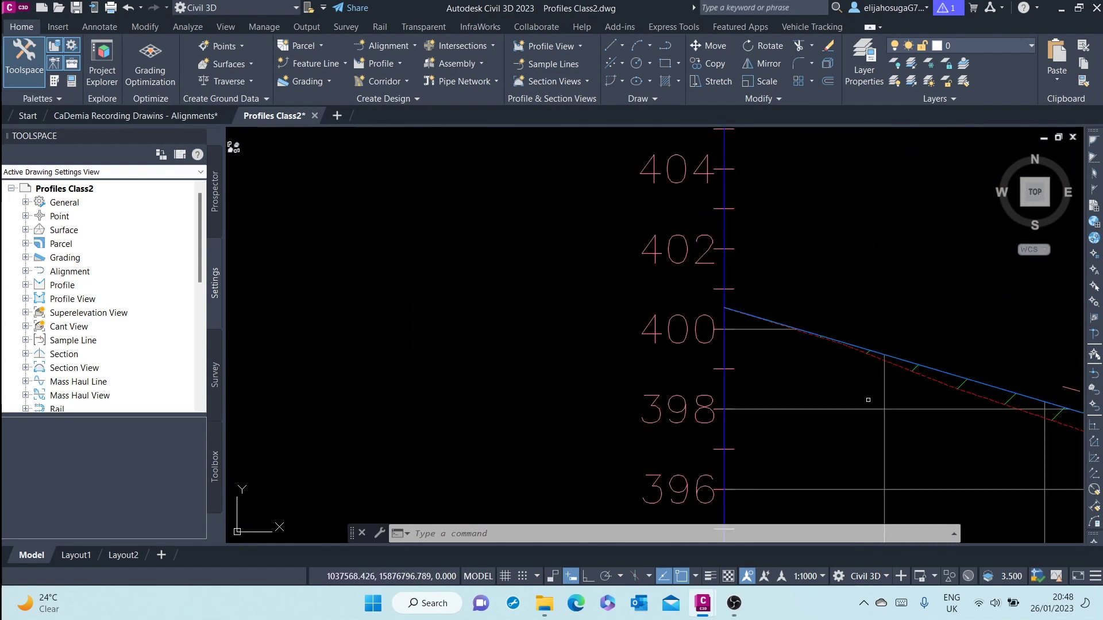
scroll(770, 207, up, 8)
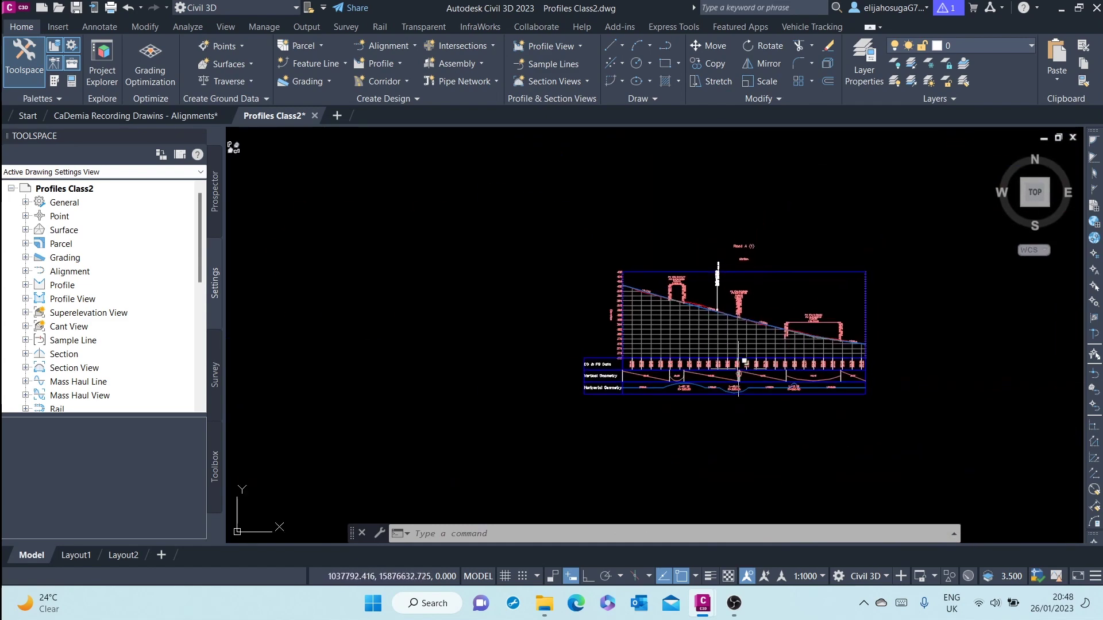
scroll(743, 308, down, 8)
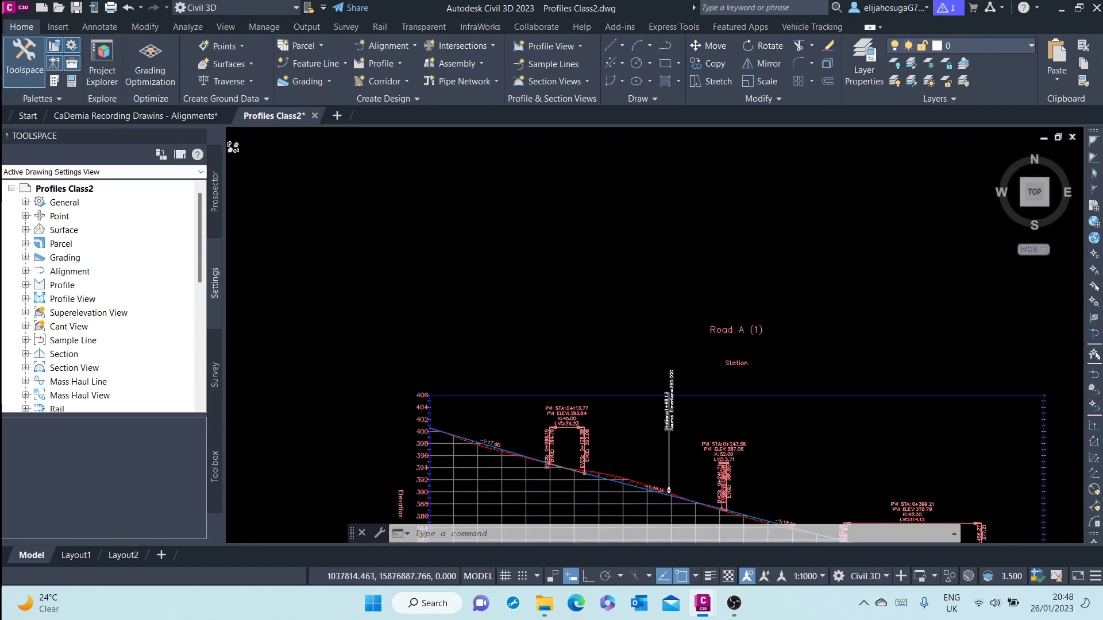
mouse_move(729, 327)
middle_down()
mouse_move(657, 232)
mouse_move(684, 446)
middle_up()
scroll(657, 232, up, 5)
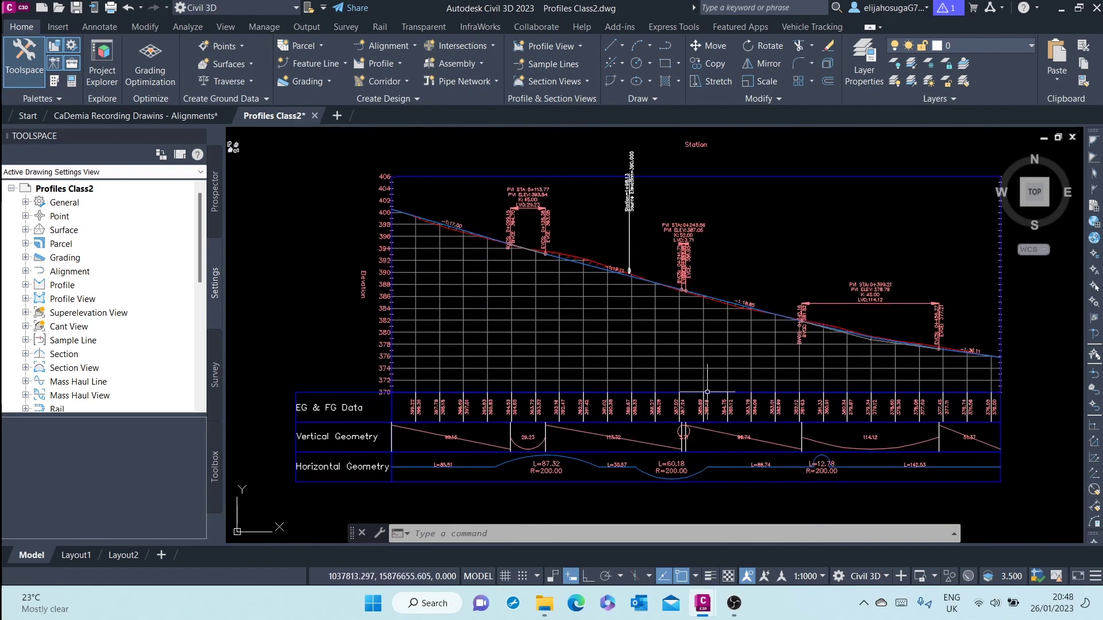
scroll(505, 313, down, 3)
scroll(633, 365, up, 6)
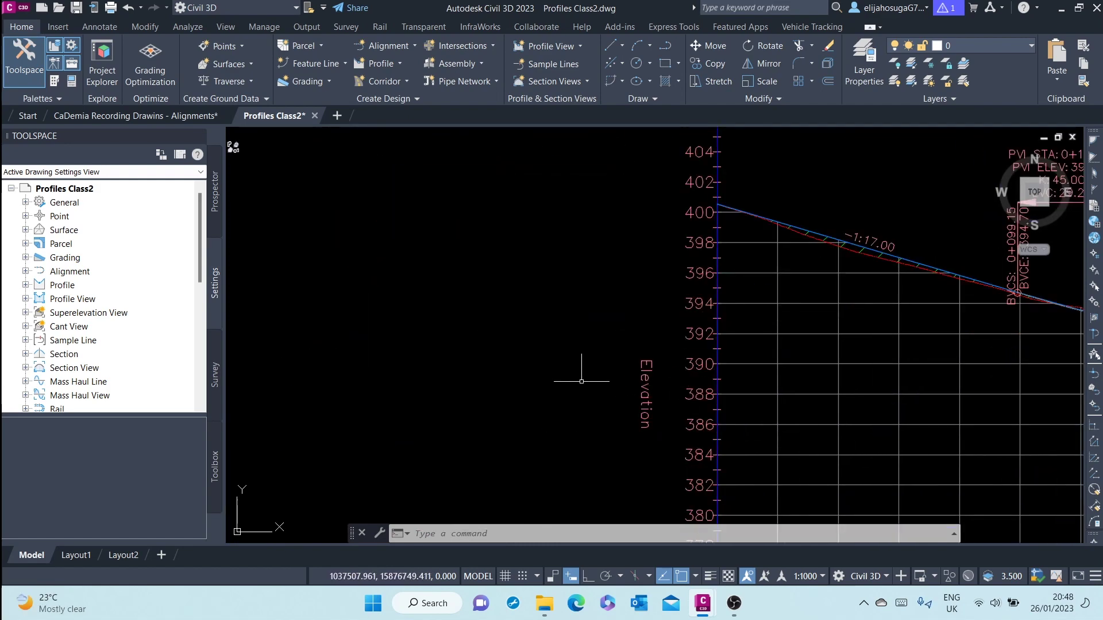
scroll(581, 381, down, 5)
scroll(678, 402, up, 6)
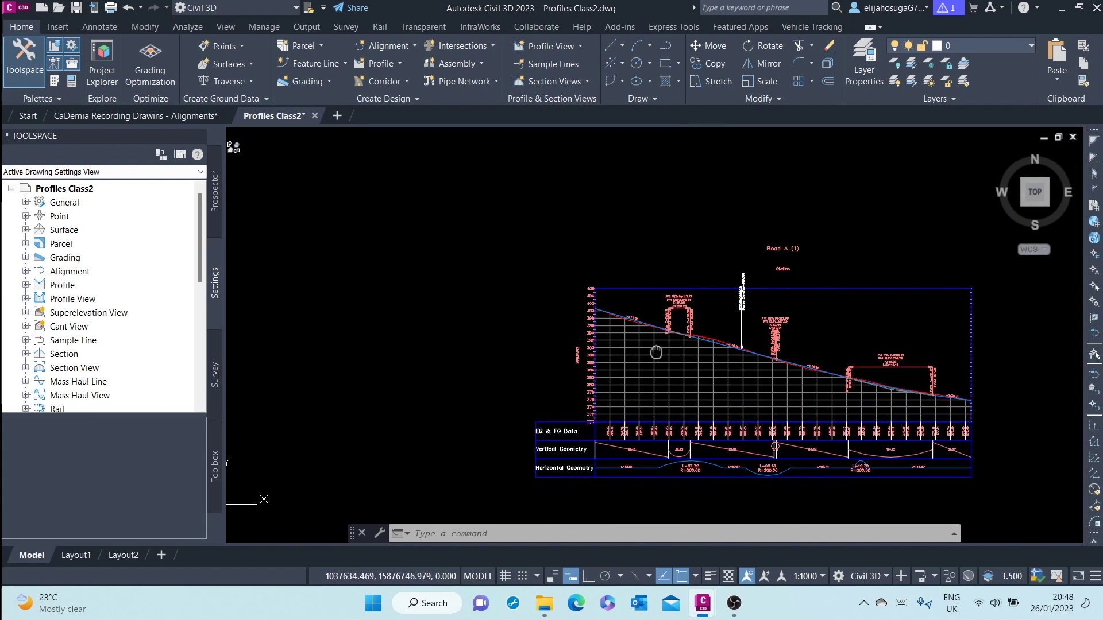
scroll(632, 333, down, 6)
scroll(572, 359, up, 7)
scroll(573, 359, up, 3)
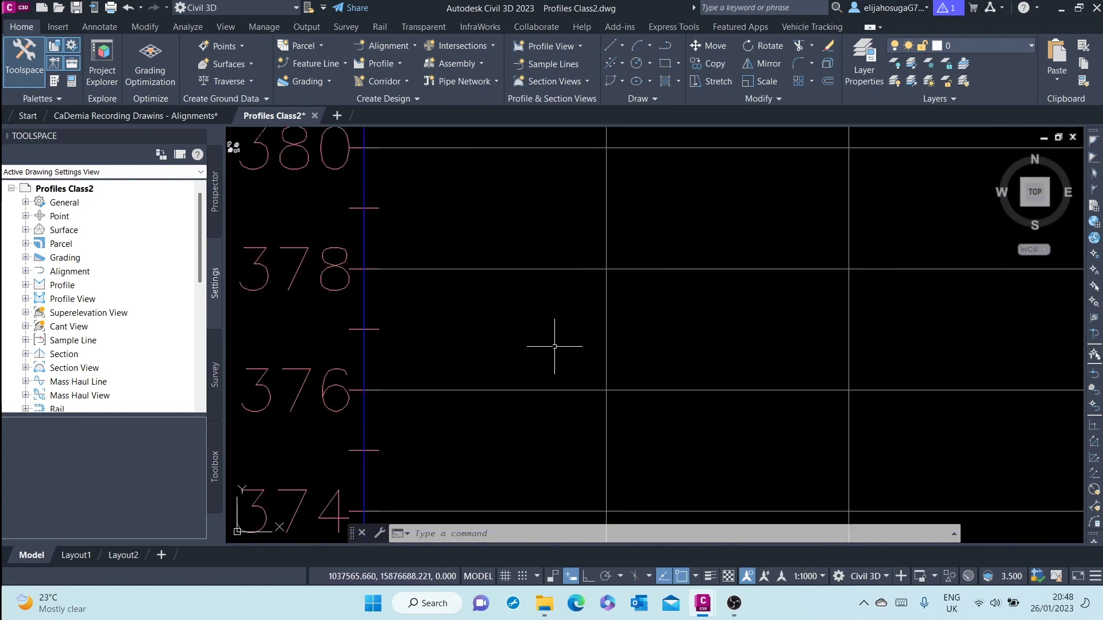
scroll(557, 345, down, 6)
scroll(526, 305, up, 5)
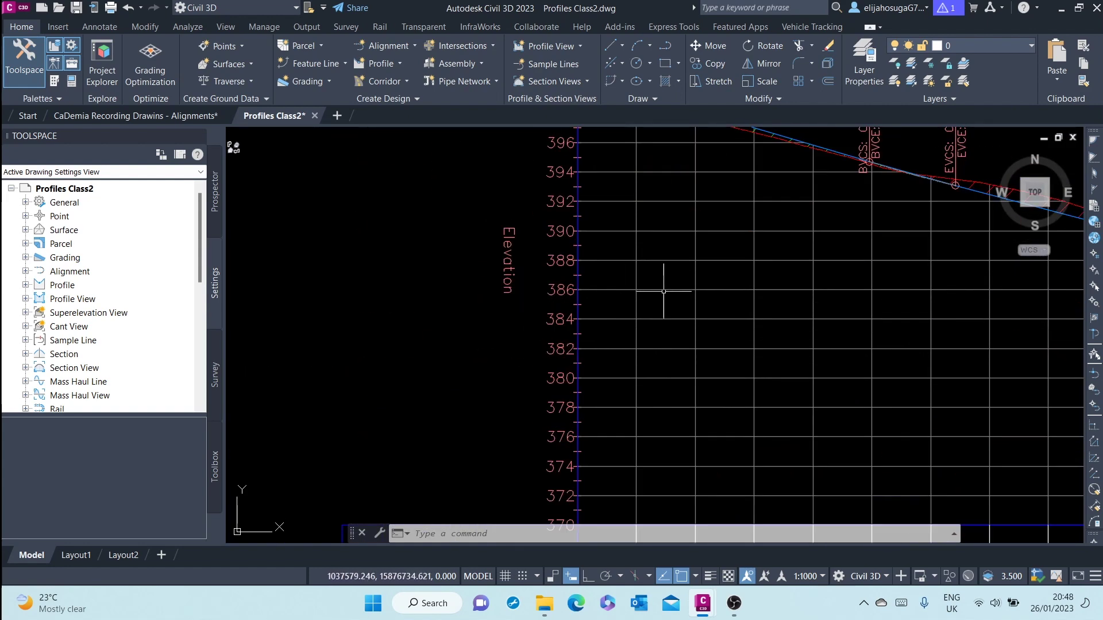
scroll(660, 291, down, 6)
Frame the whole profile view, then zoom in on the PVI labels and upper grid
middle_drag(716, 288, 699, 282)
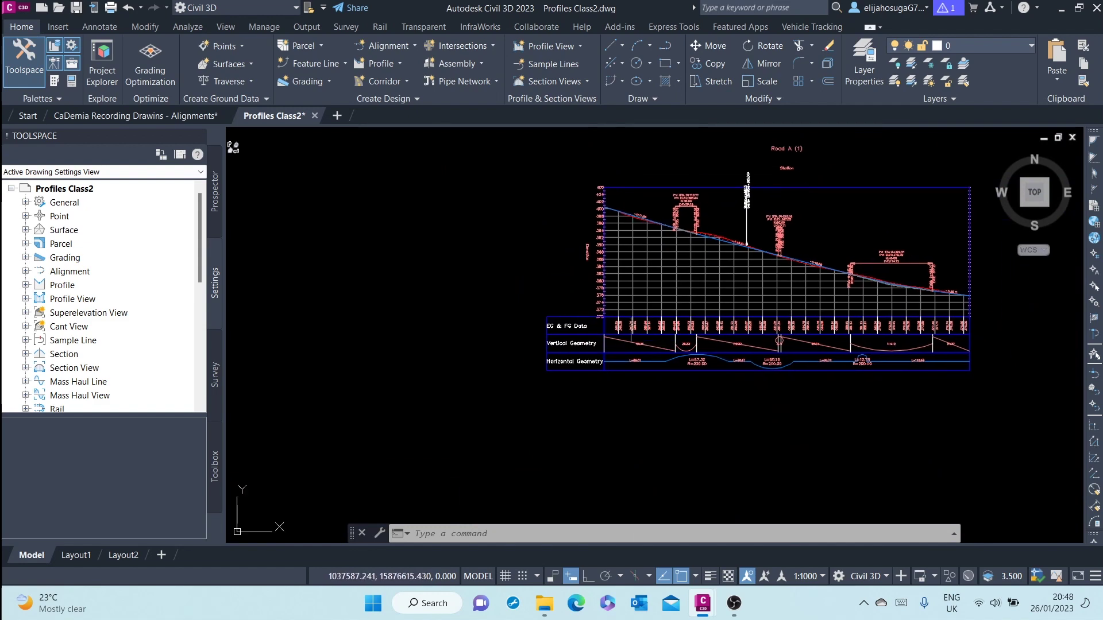
scroll(544, 353, up, 6)
scroll(741, 301, down, 5)
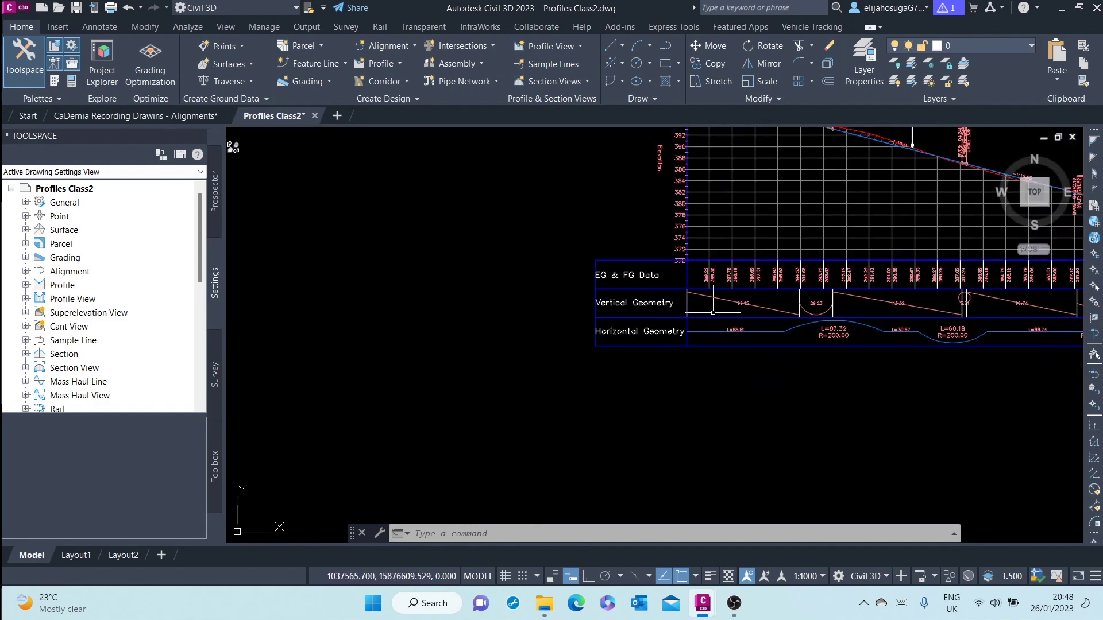
middle_drag(650, 354, 557, 322)
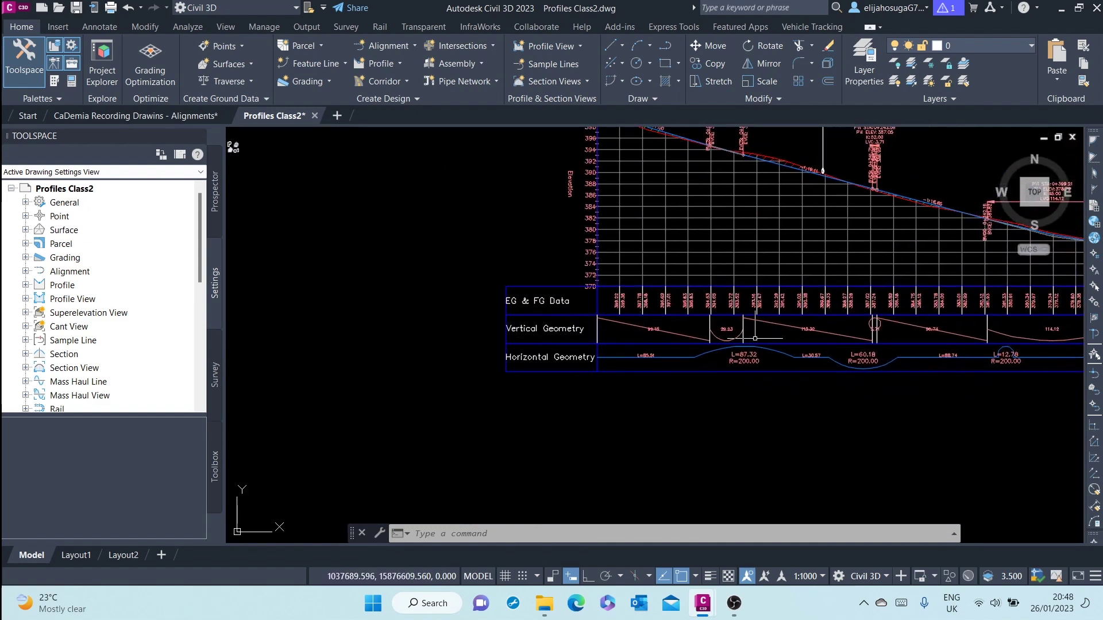
middle_drag(755, 338, 651, 365)
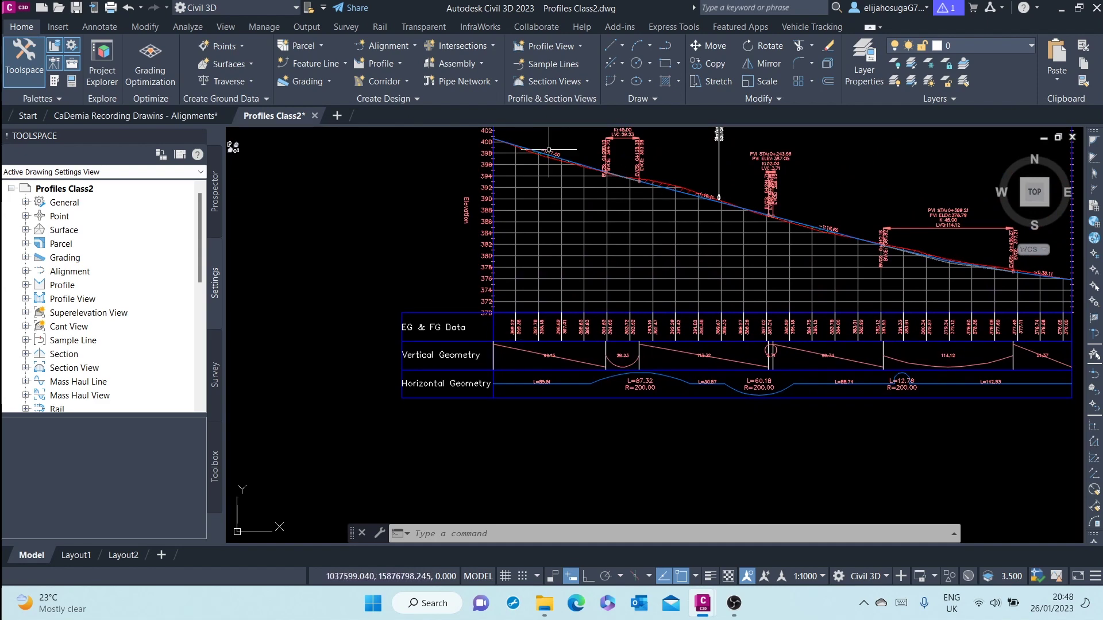
scroll(575, 369, up, 4)
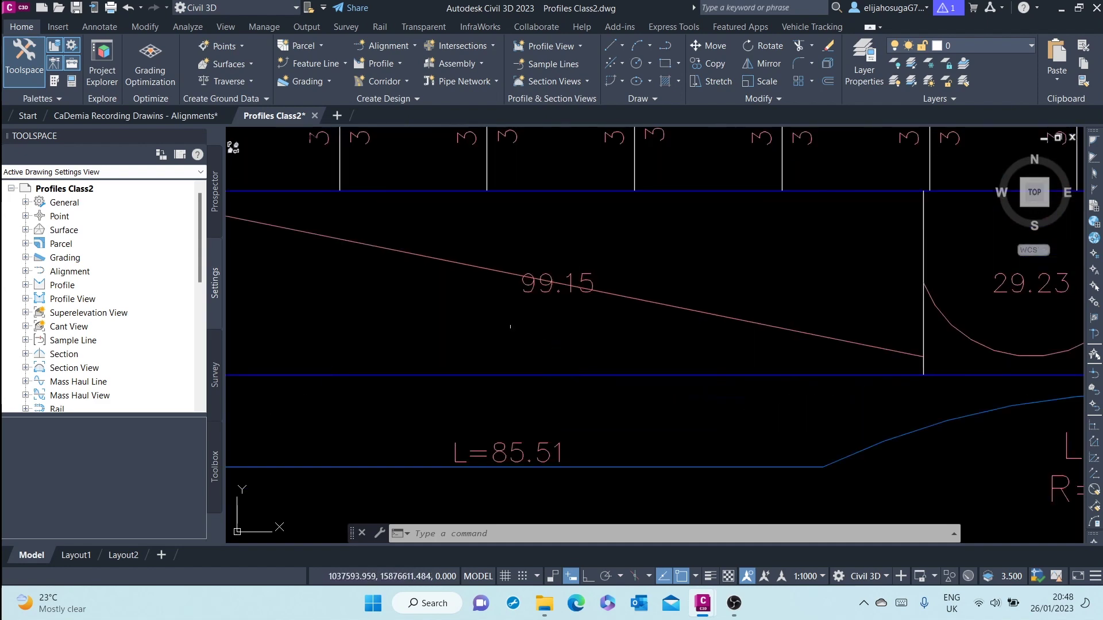
scroll(510, 316, down, 3)
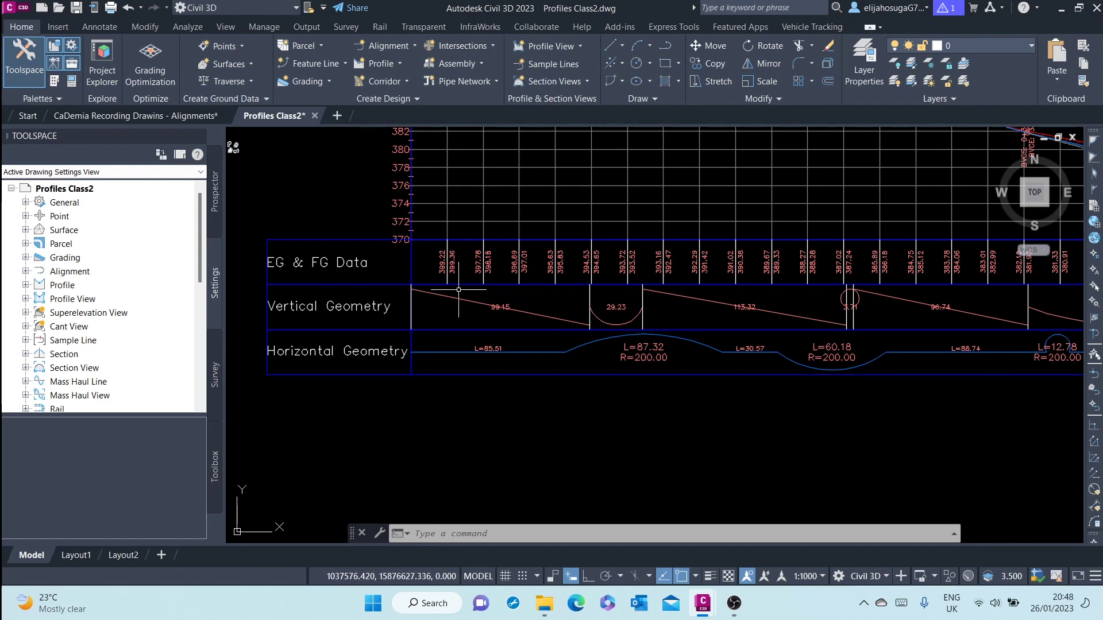
middle_drag(609, 274, 616, 375)
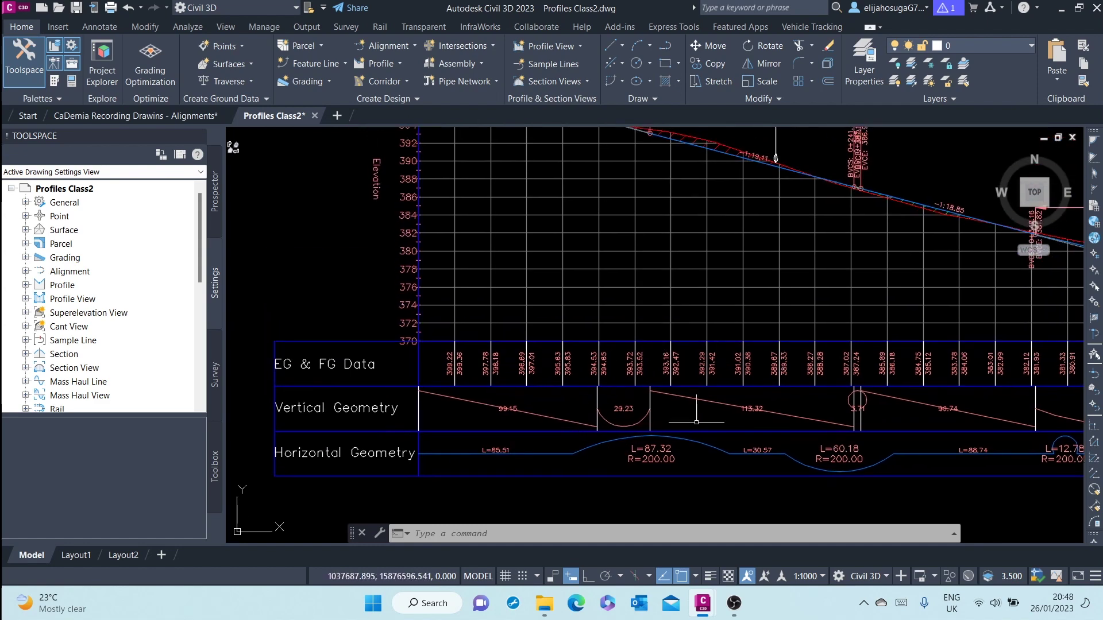
middle_drag(689, 249, 664, 366)
scroll(587, 274, up, 3)
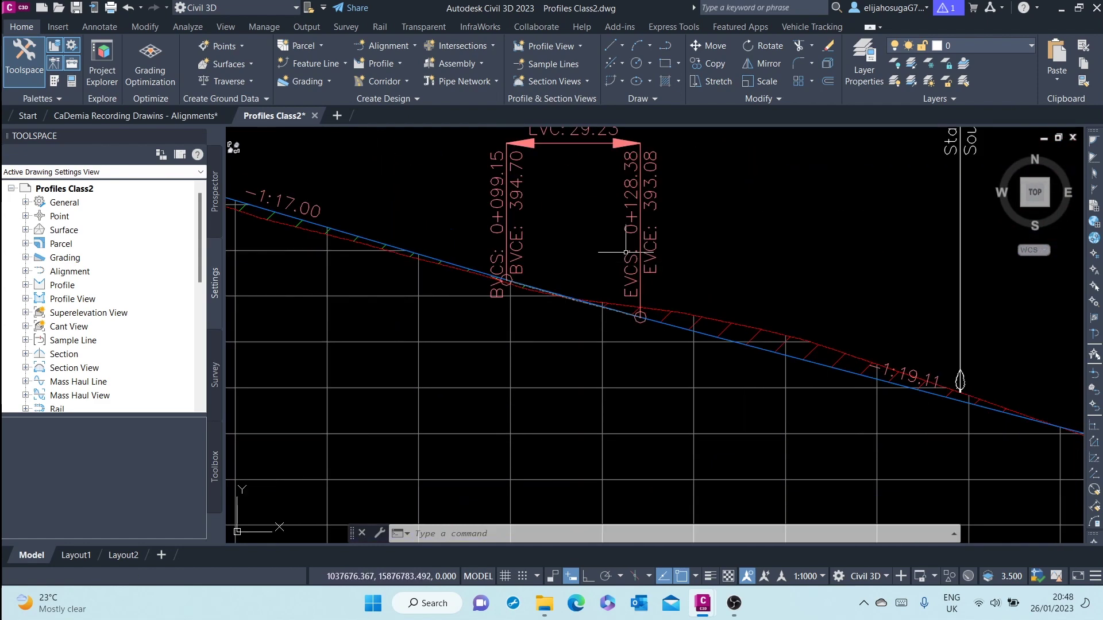
scroll(574, 315, down, 2)
scroll(616, 287, up, 1)
scroll(615, 402, down, 3)
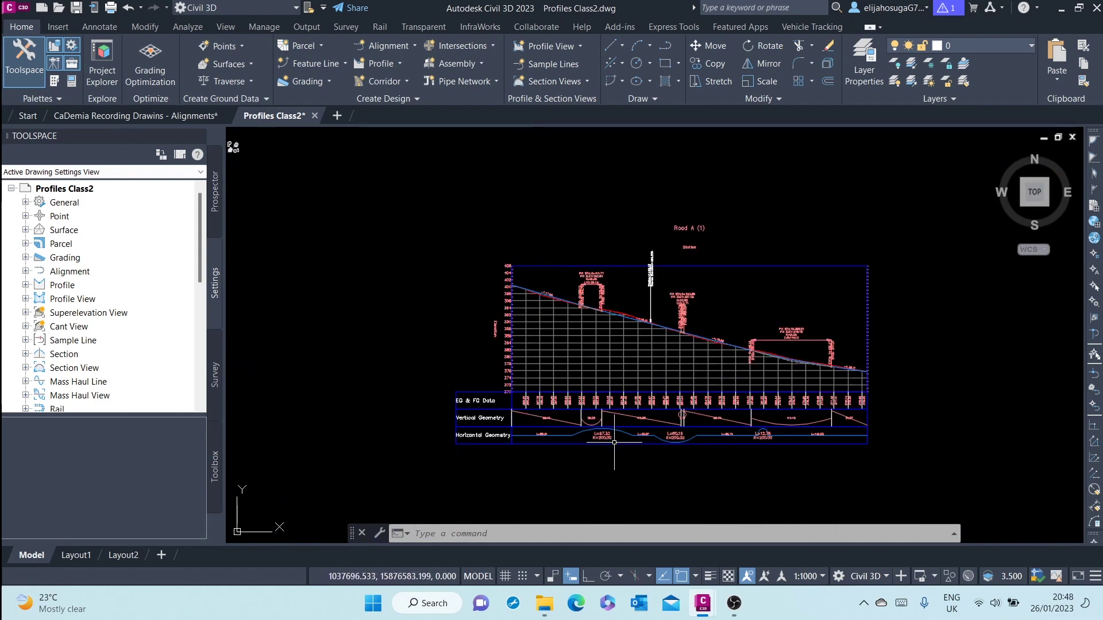
scroll(615, 442, up, 4)
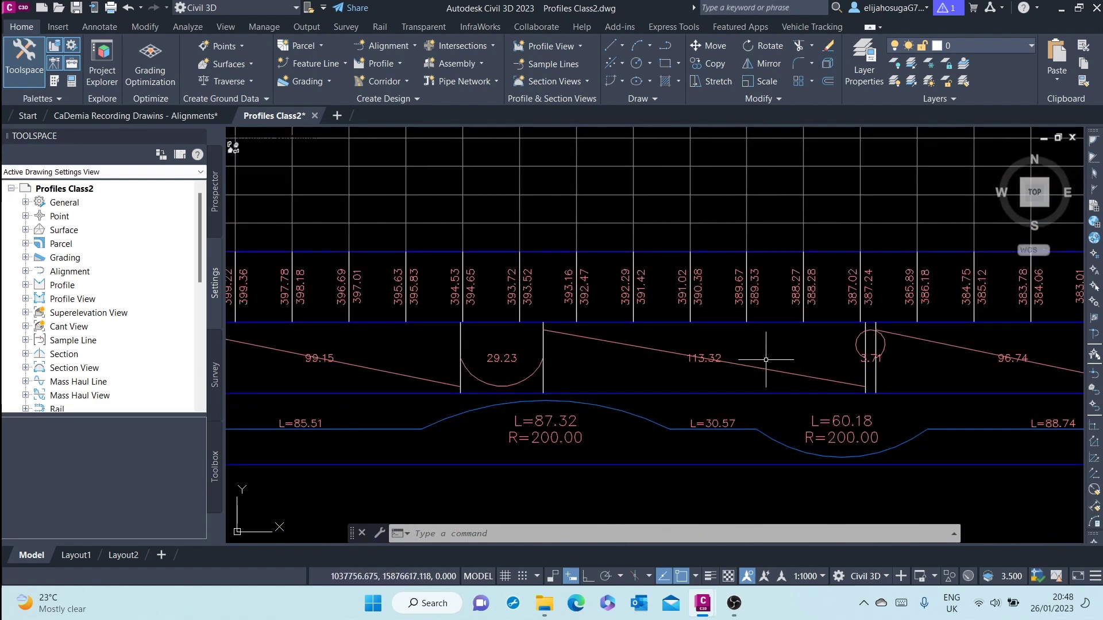
scroll(748, 353, down, 3)
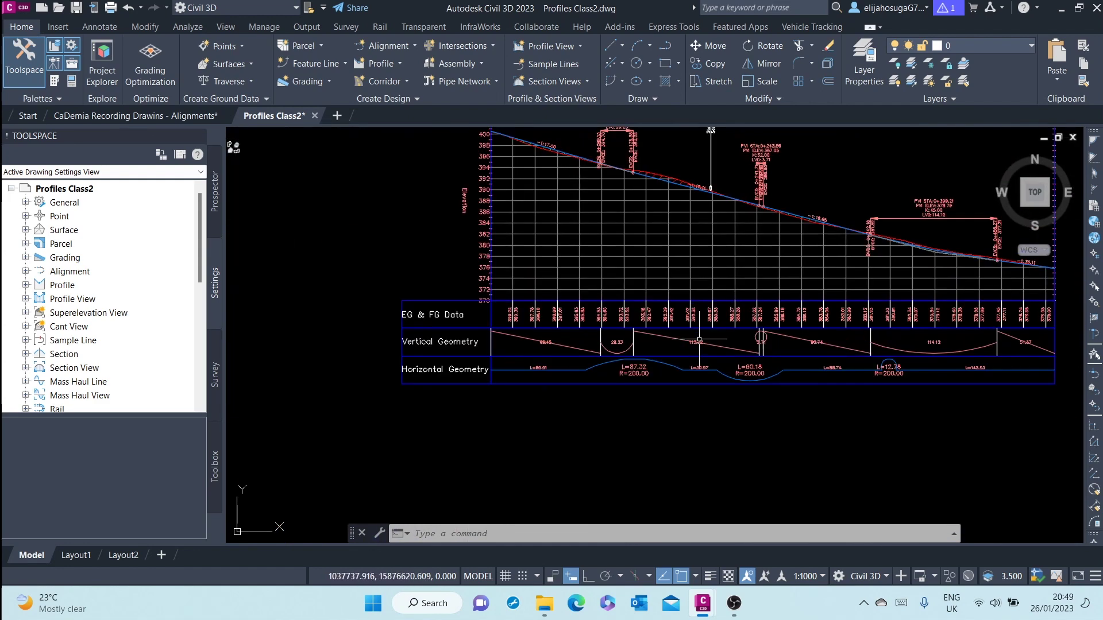
scroll(696, 339, up, 3)
scroll(680, 336, down, 3)
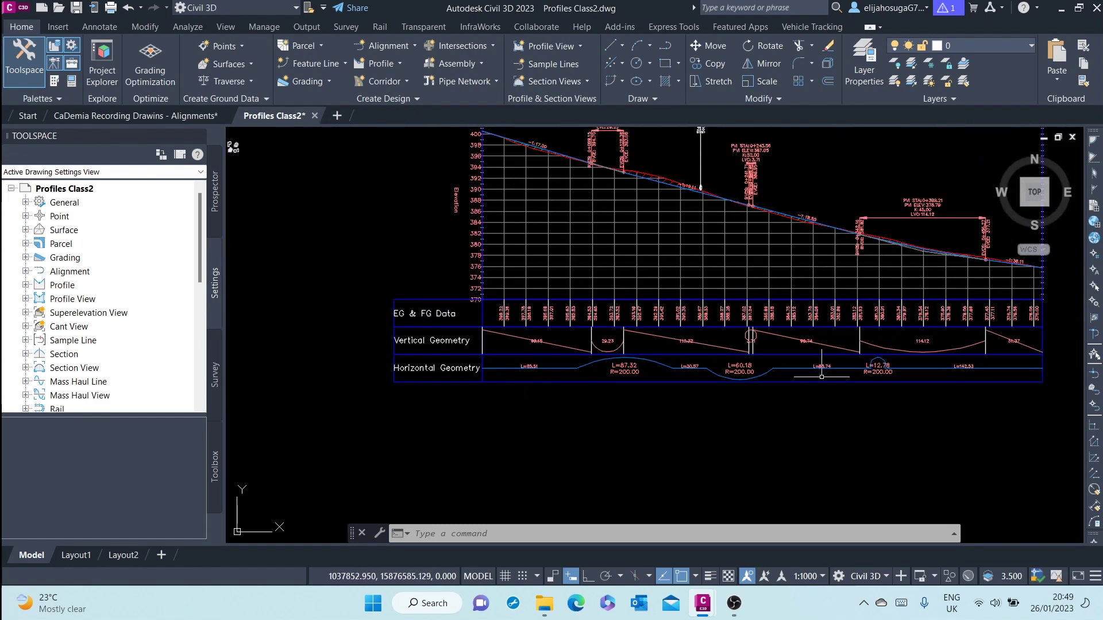
scroll(838, 319, up, 2)
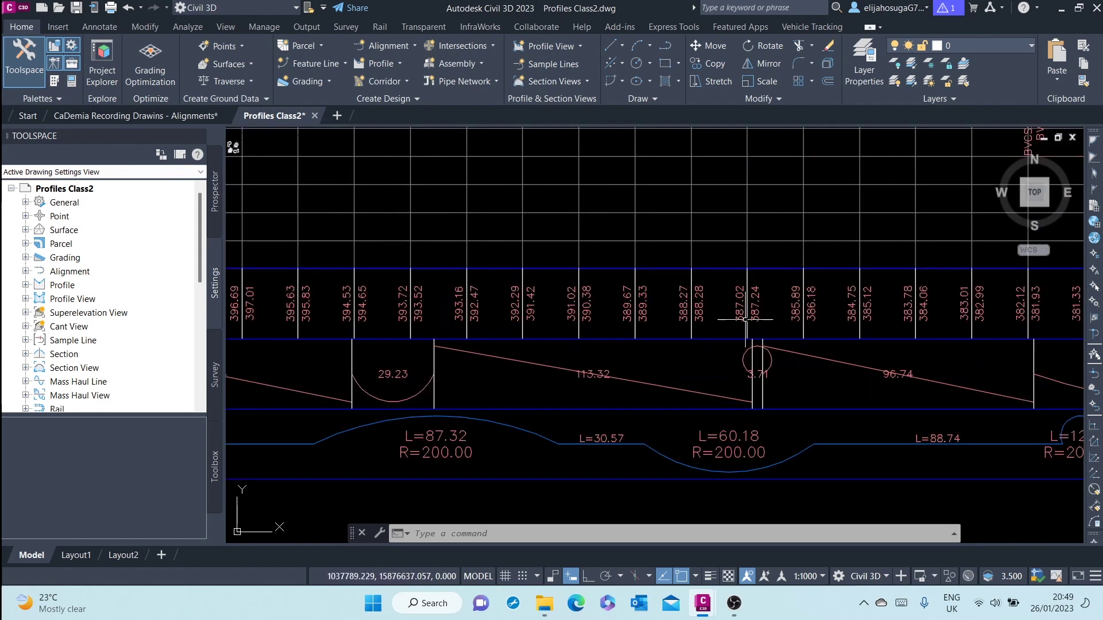
scroll(815, 379, down, 6)
scroll(908, 408, up, 5)
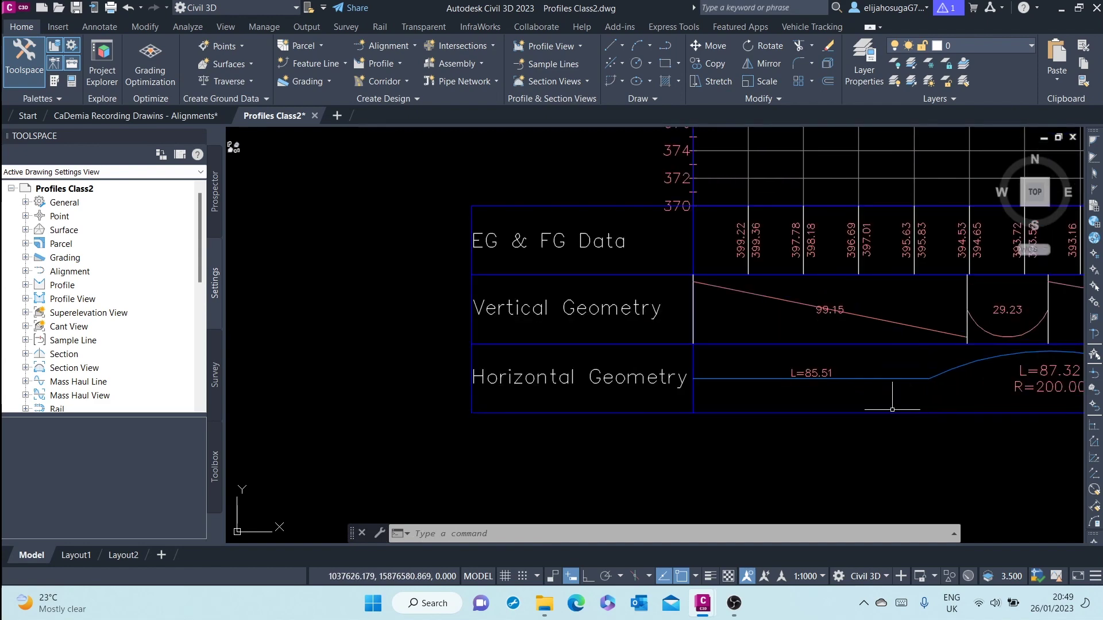
scroll(633, 394, down, 3)
scroll(633, 394, up, 3)
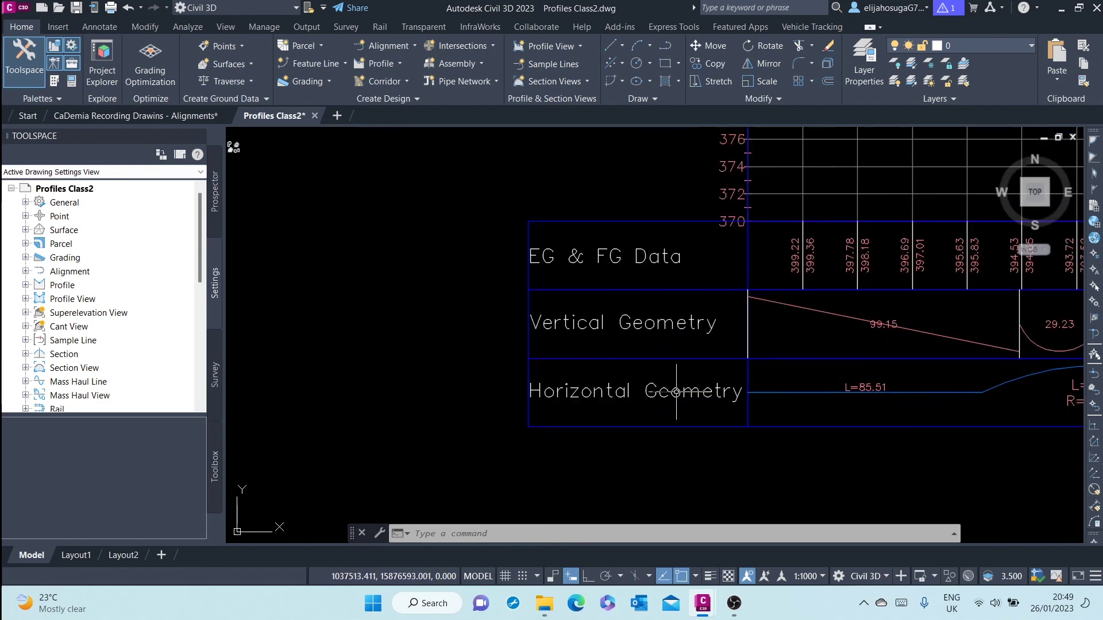
scroll(882, 320, down, 4)
scroll(885, 306, down, 4)
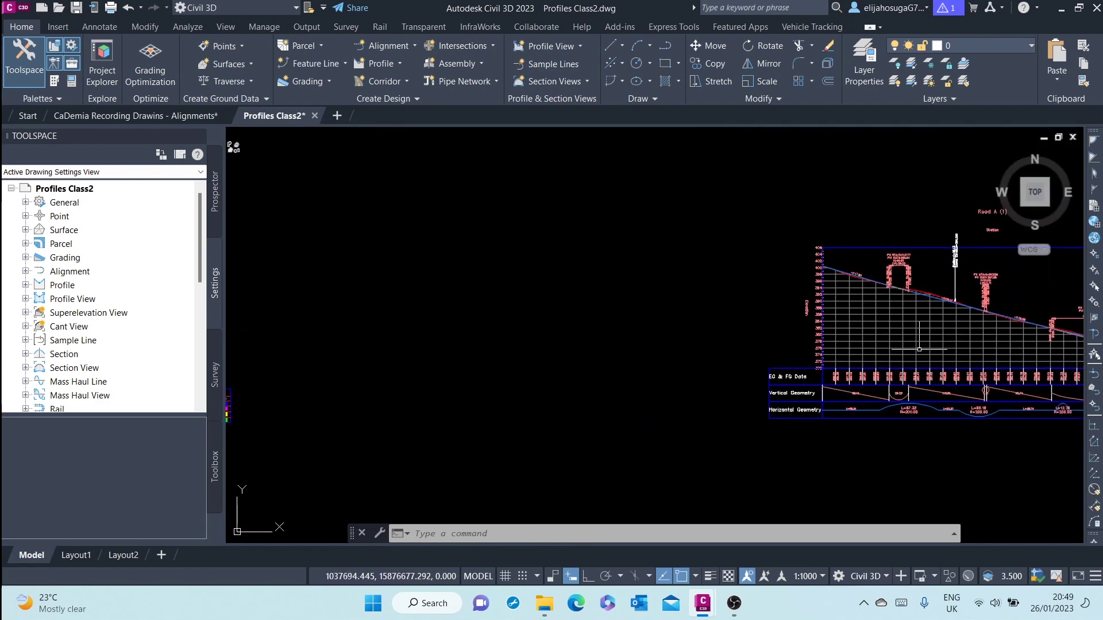
scroll(313, 520, up, 6)
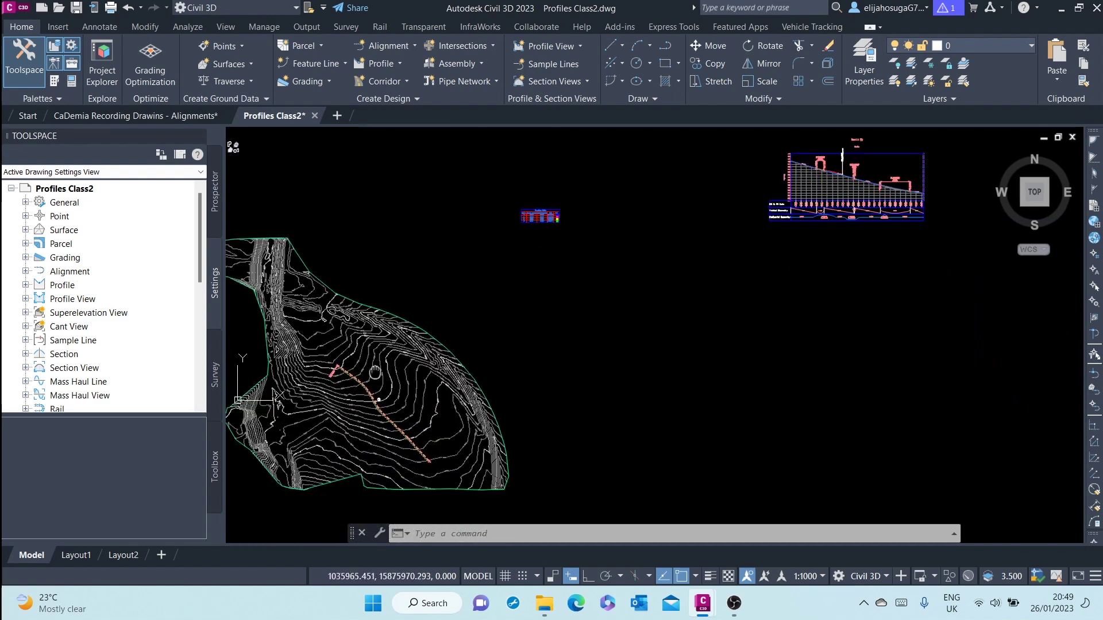
scroll(333, 310, down, 6)
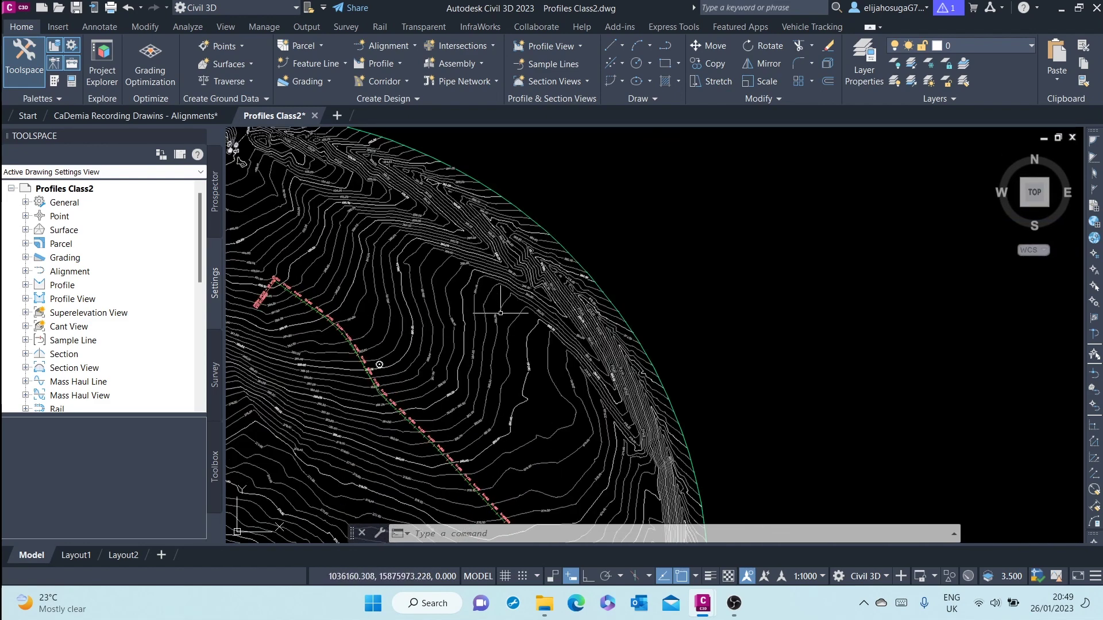
scroll(707, 394, up, 3)
scroll(739, 338, down, 3)
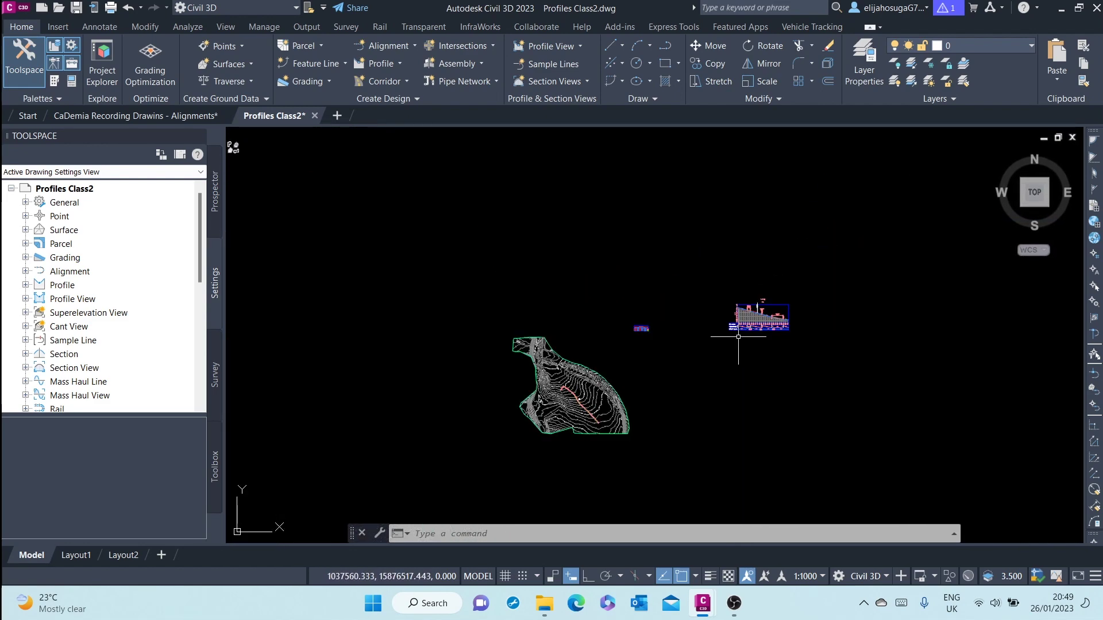
scroll(740, 338, up, 2)
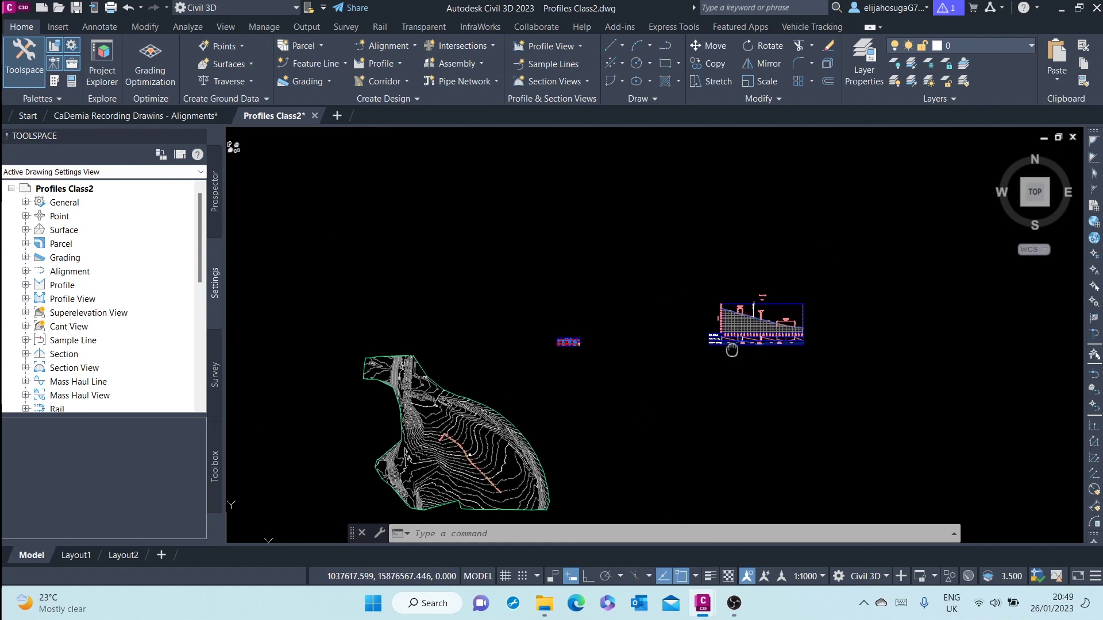
Review the list of profile creation commands, then pan back toward the terrain
click(387, 64)
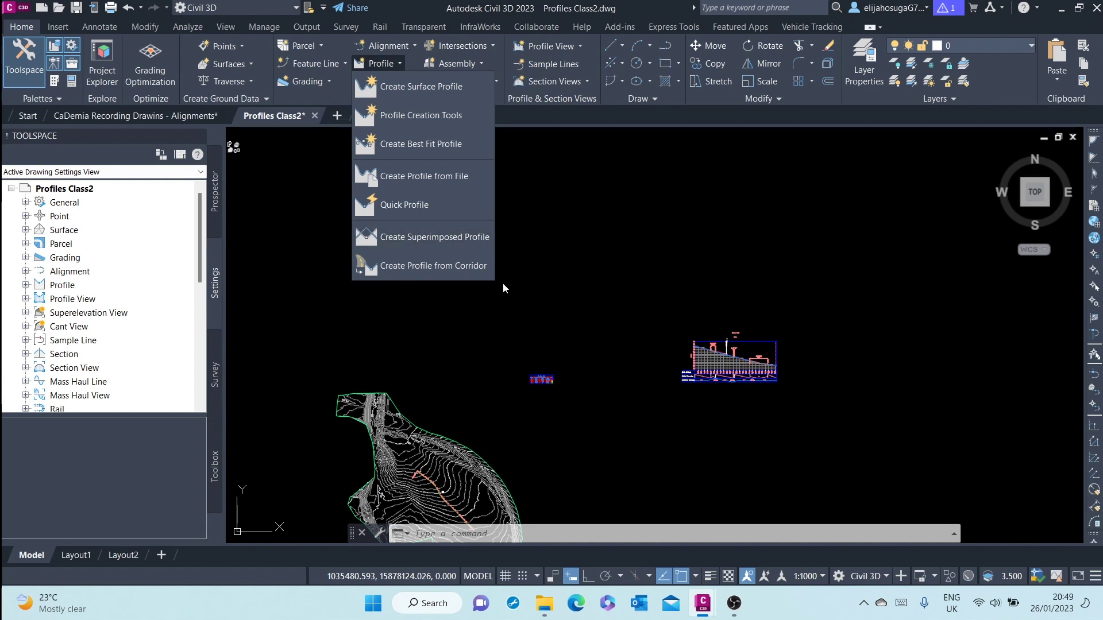
click(457, 325)
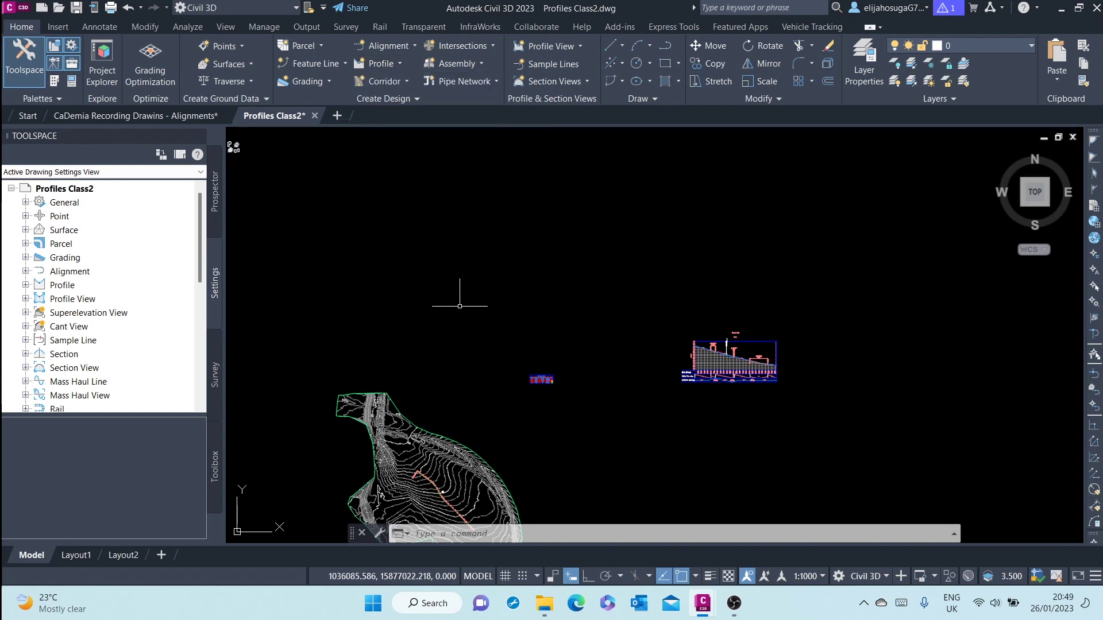
scroll(487, 235, down, 3)
middle_drag(487, 234, 505, 266)
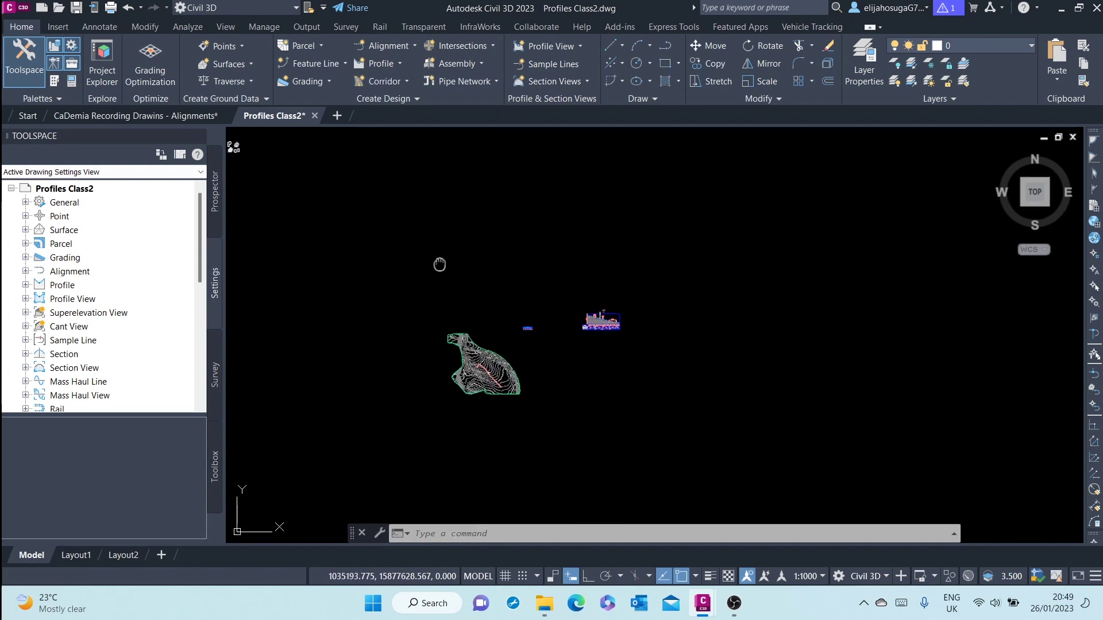
scroll(670, 230, up, 4)
scroll(671, 230, down, 2)
scroll(608, 249, up, 6)
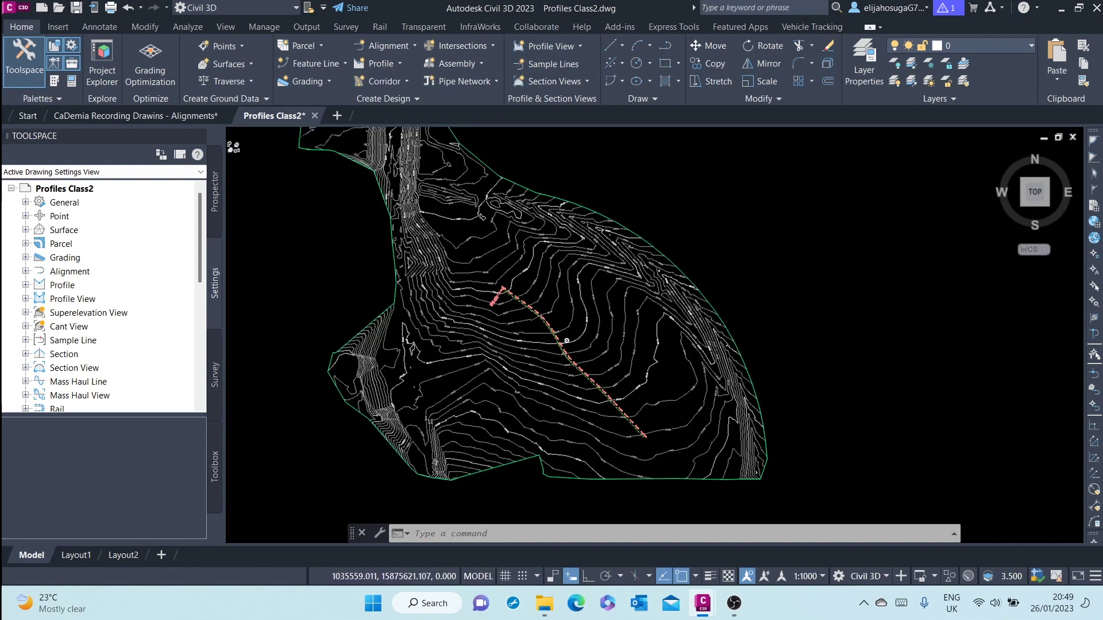
scroll(643, 221, up, 2)
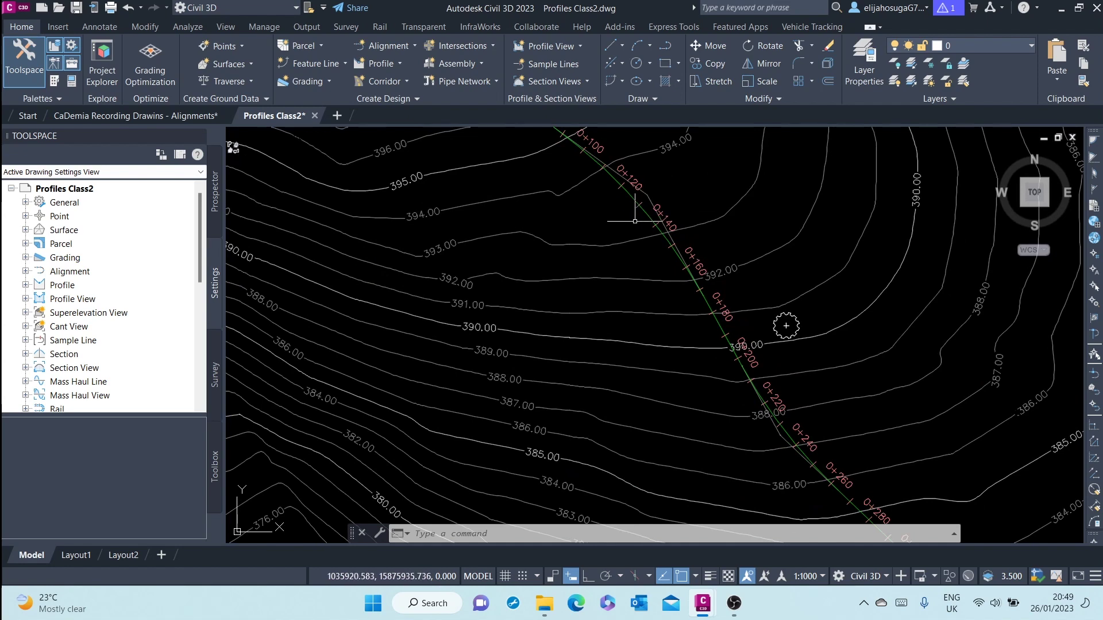
Select the Road A (1) alignment on the surface and zoom out to centre the whole surface
click(727, 326)
scroll(782, 323, down, 3)
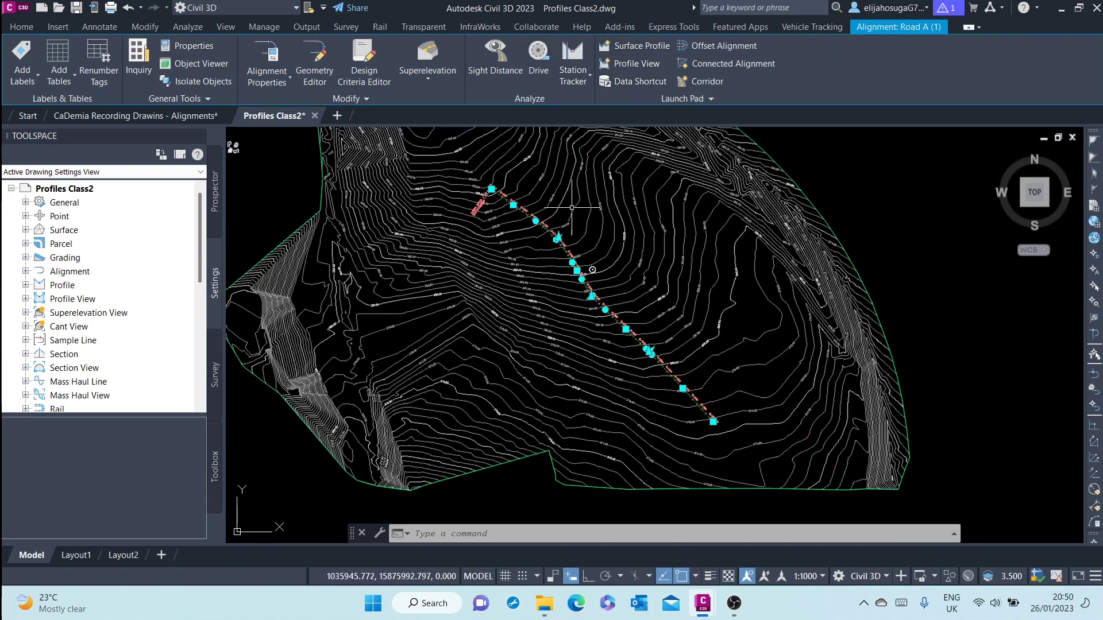
scroll(571, 208, down, 3)
middle_drag(575, 288, 568, 309)
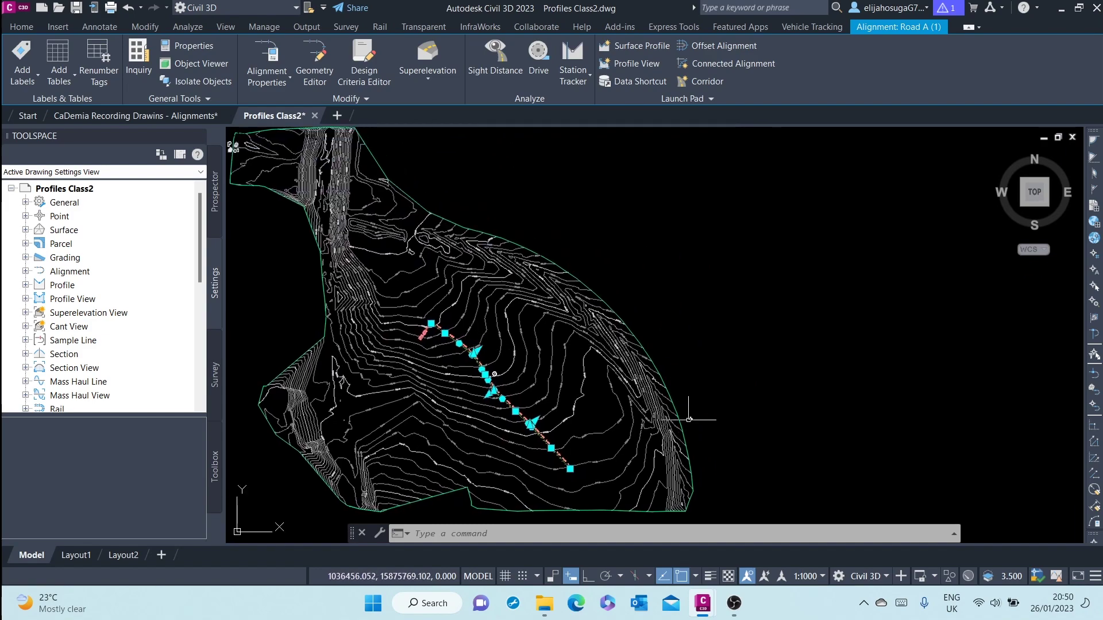